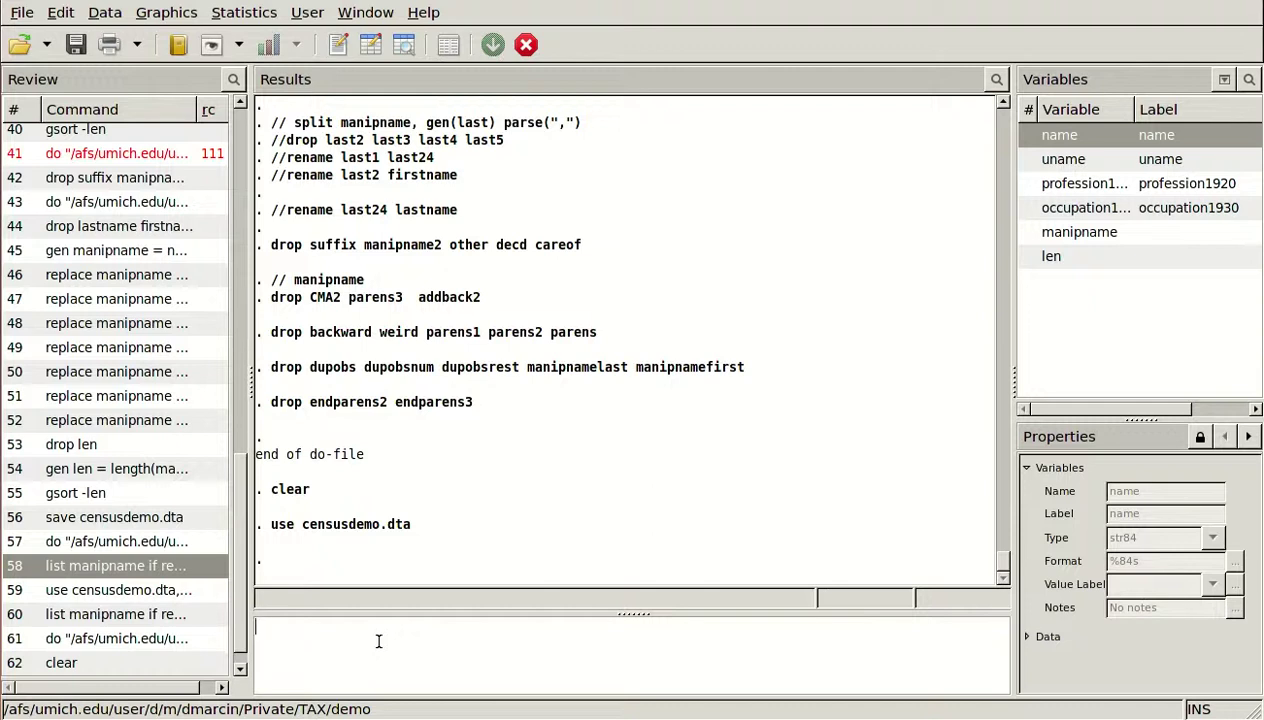
Open censusdemo.dta in the Data Browser and scan the raw name entries, rows 3–9 and further down
{"action": "left_click", "coordinate": [405, 56]}
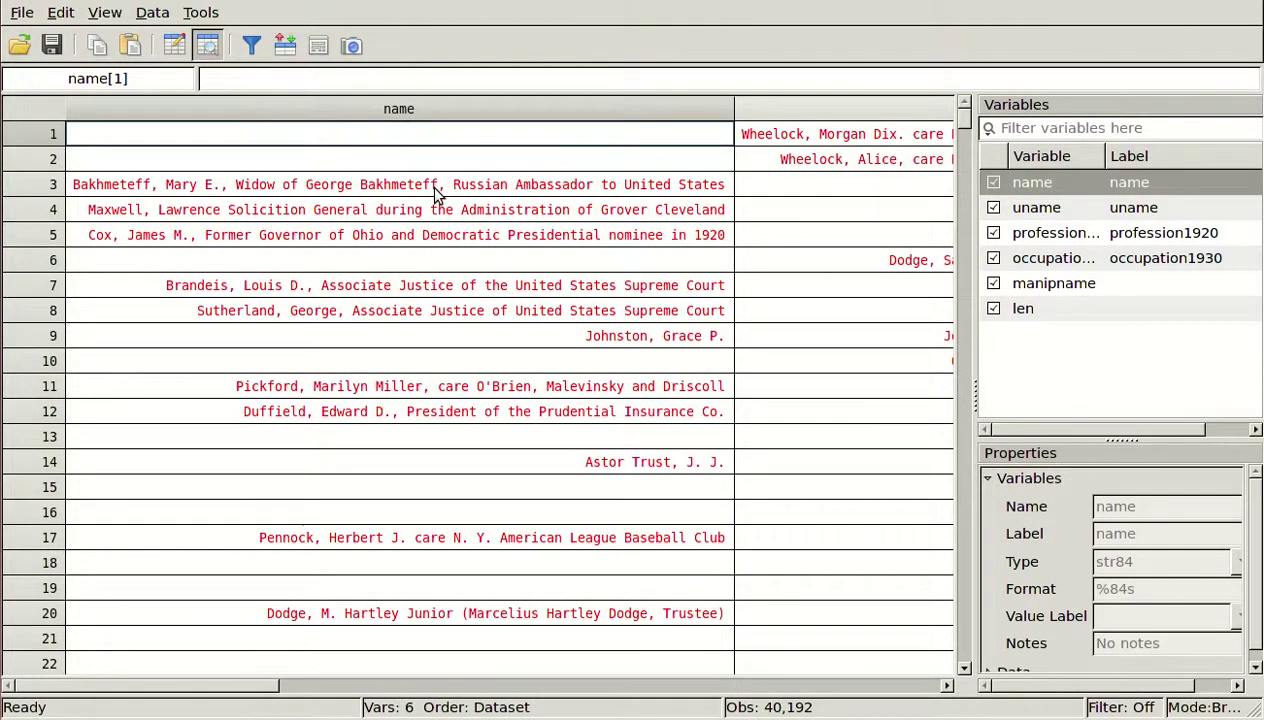
{"action": "left_click", "coordinate": [436, 194]}
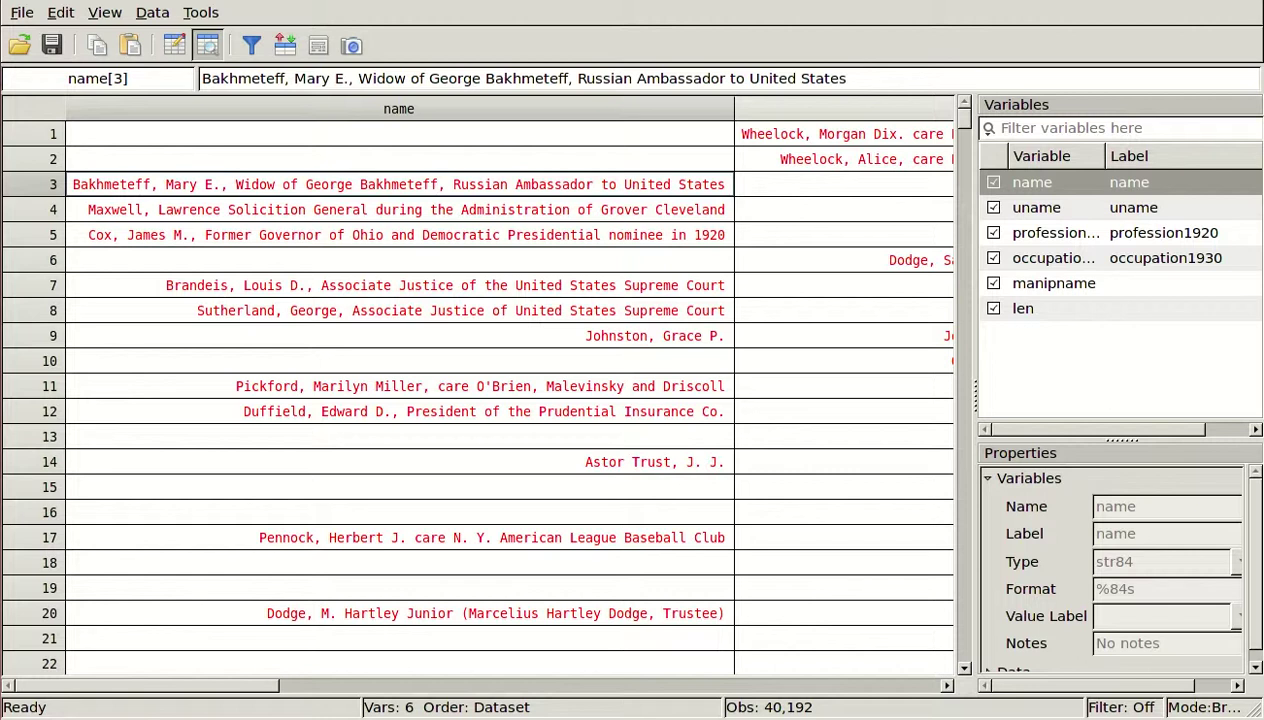
{"action": "key", "text": "Down"}
{"action": "key", "text": "Down"}
{"action": "key", "text": "Down"}
{"action": "key", "text": "Down"}
{"action": "key", "text": "Down"}
{"action": "key", "text": "Down"}
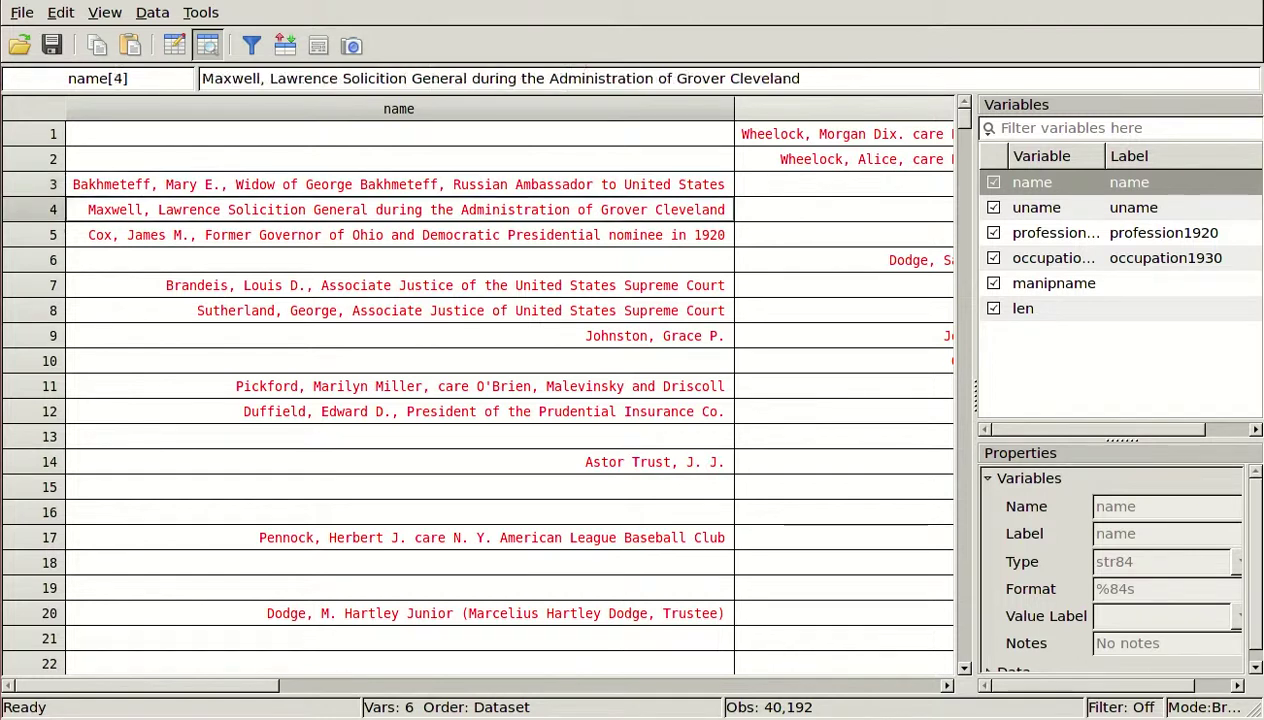
{"action": "key", "text": "Up"}
{"action": "key", "text": "Up"}
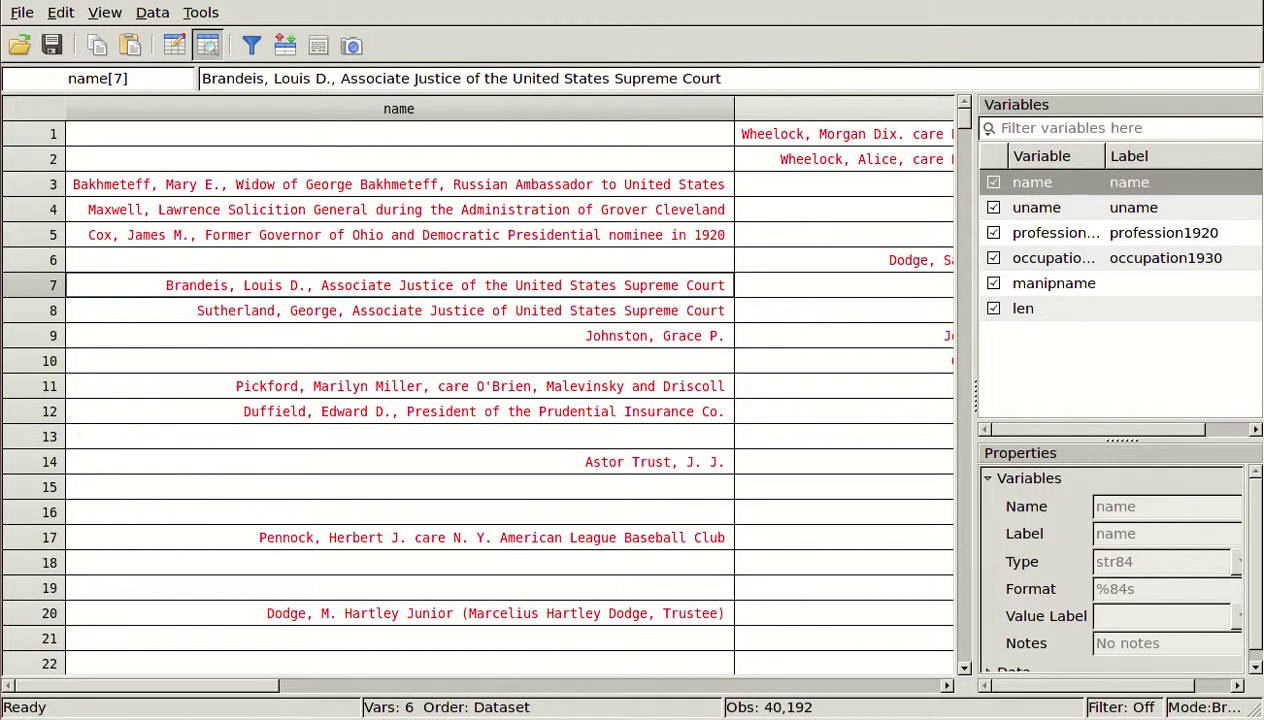
{"action": "left_click_drag", "start_coordinate": [963, 121], "coordinate": [963, 128]}
{"action": "left_click_drag", "start_coordinate": [969, 193], "coordinate": [964, 480]}
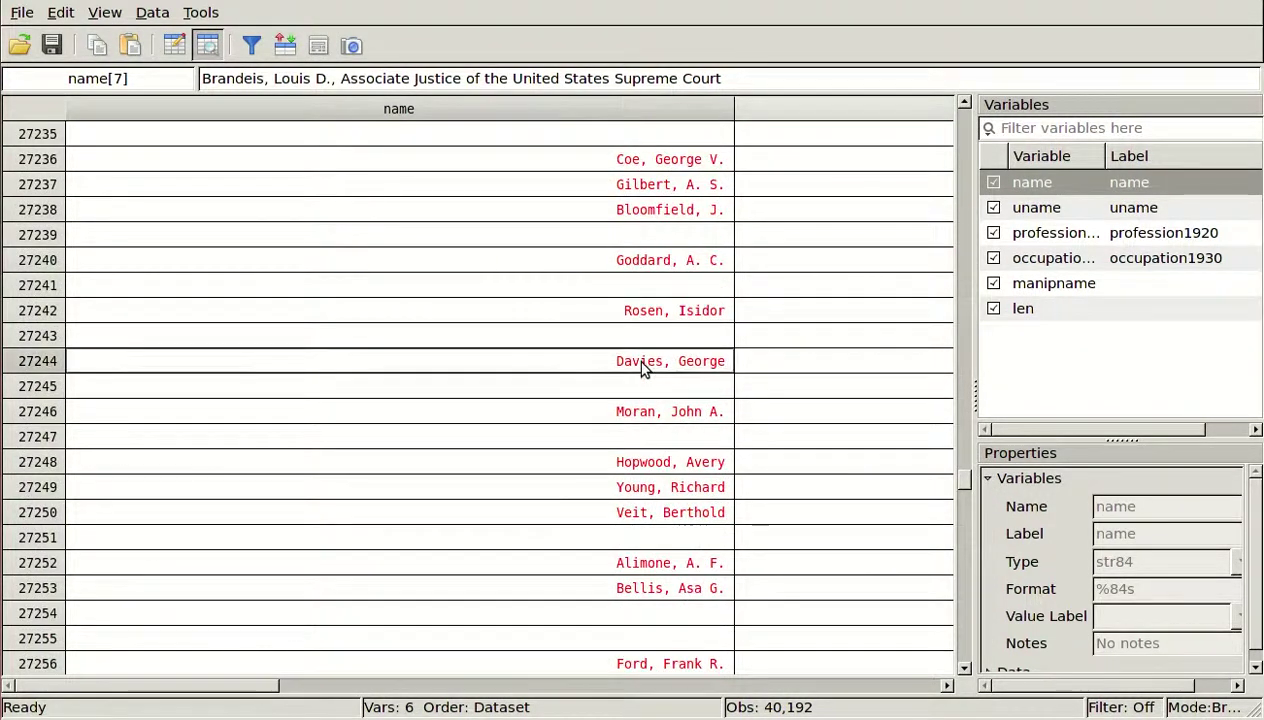
{"action": "left_click", "coordinate": [643, 368]}
{"action": "key", "text": "Right"}
{"action": "key", "text": "Up"}
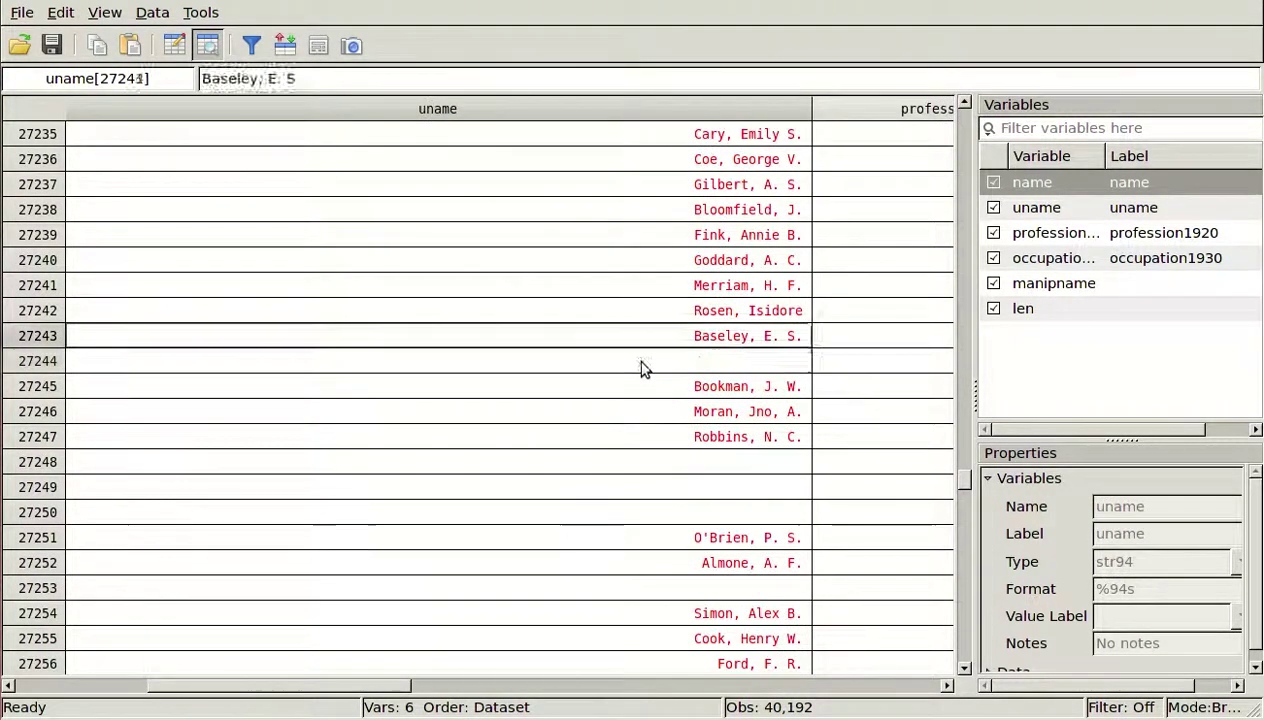
{"action": "key", "text": "Left"}
{"action": "key", "text": "Up"}
{"action": "key", "text": "Up"}
{"action": "key", "text": "Down"}
{"action": "key", "text": "Down"}
{"action": "key", "text": "Down"}
{"action": "key", "text": "Down"}
{"action": "key", "text": "Down"}
{"action": "key", "text": "Down"}
{"action": "key", "text": "Down"}
{"action": "key", "text": "Down"}
{"action": "key", "text": "Down"}
{"action": "key", "text": "Down"}
{"action": "key", "text": "Down"}
{"action": "key", "text": "Down"}
{"action": "key", "text": "Down"}
{"action": "key", "text": "Down"}
{"action": "key", "text": "Down"}
{"action": "key", "text": "Down"}
{"action": "key", "text": "Down"}
{"action": "key", "text": "Down"}
{"action": "key", "text": "Down"}
{"action": "key", "text": "Down"}
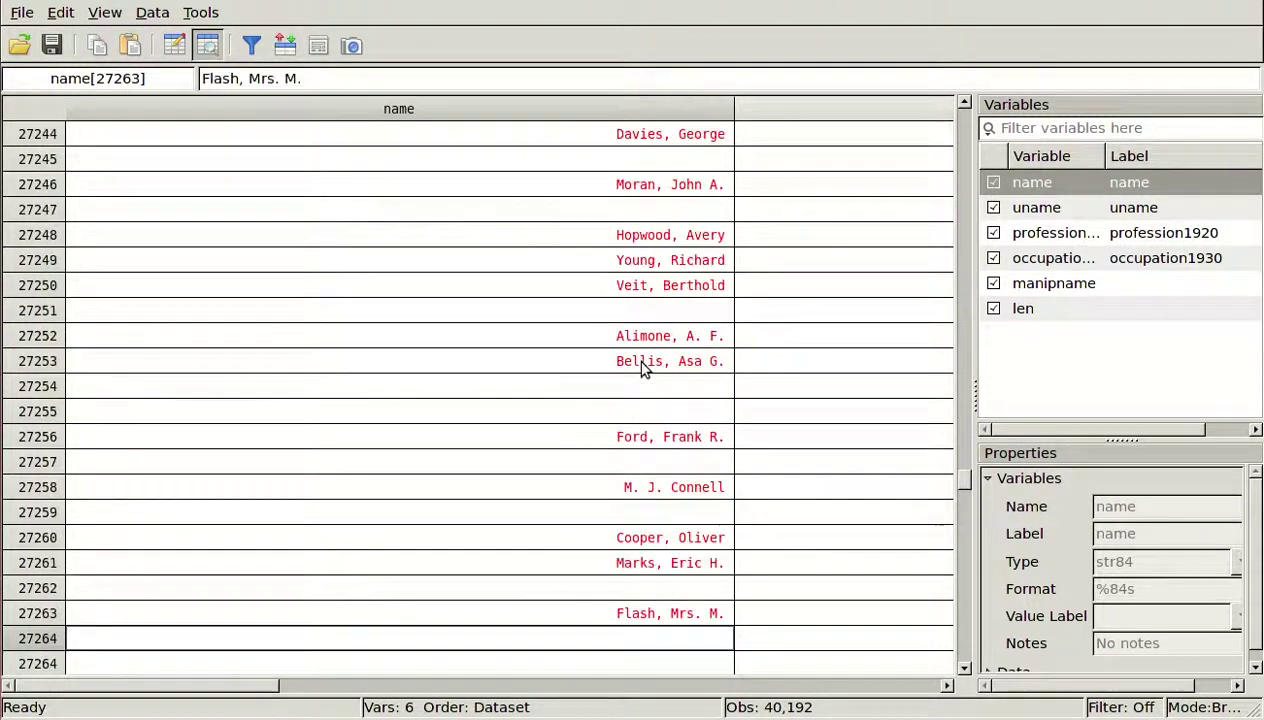
{"action": "key", "text": "Down"}
{"action": "key", "text": "Down"}
{"action": "key", "text": "Down"}
{"action": "key", "text": "Down"}
{"action": "key", "text": "Down"}
{"action": "key", "text": "Down"}
{"action": "key", "text": "Down"}
{"action": "key", "text": "Down"}
{"action": "key", "text": "Down"}
{"action": "key", "text": "Down"}
{"action": "key", "text": "Down"}
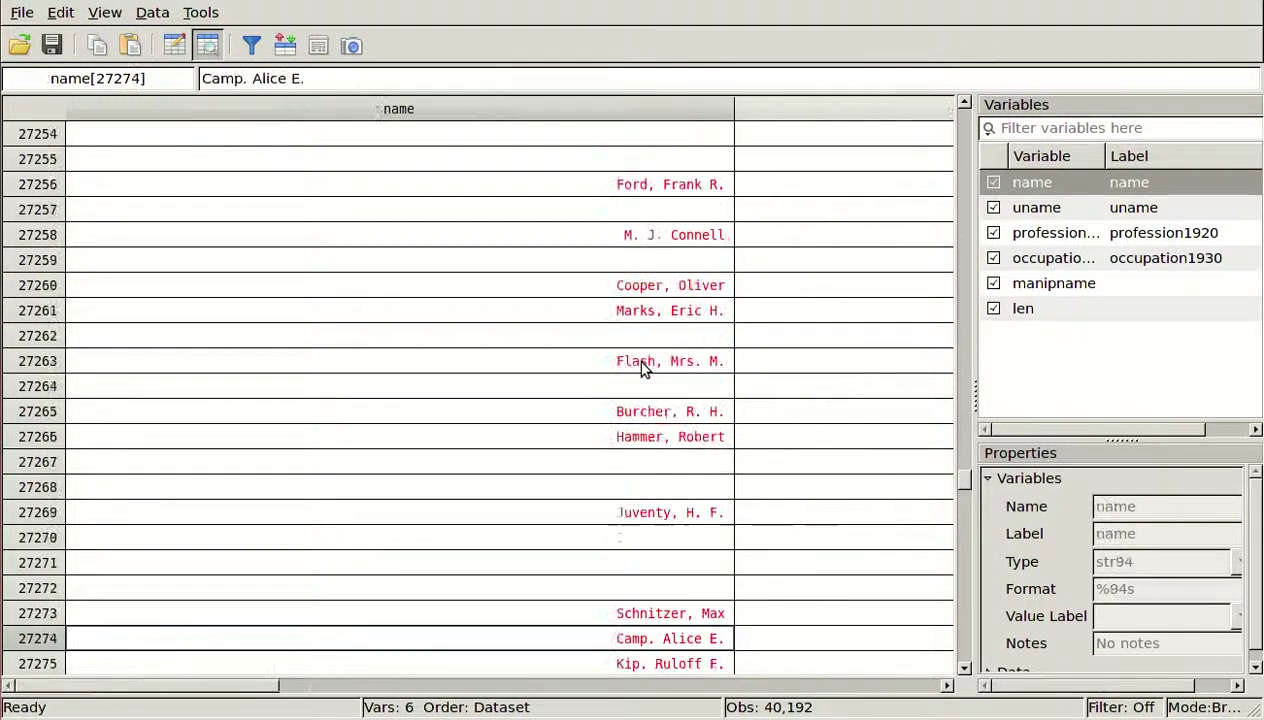
{"action": "key", "text": "Up"}
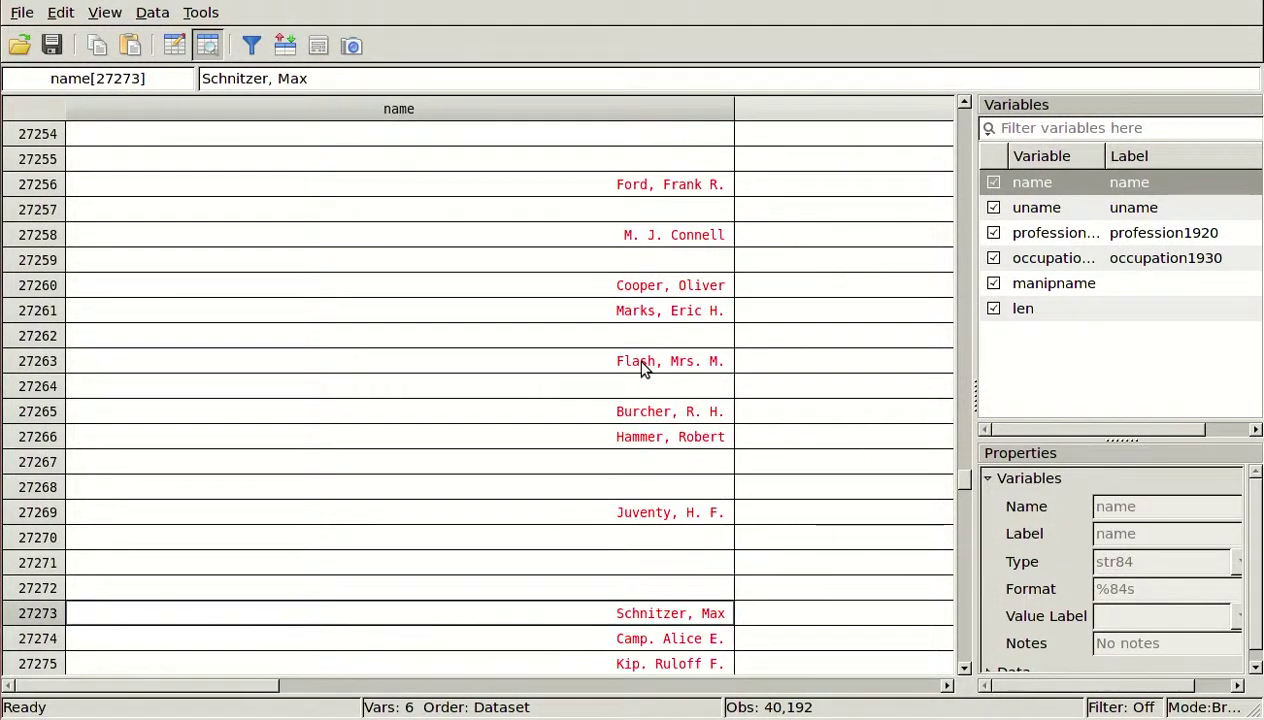
{"action": "key", "text": "Down"}
{"action": "key", "text": "Down"}
{"action": "key", "text": "Right"}
{"action": "key", "text": "Up"}
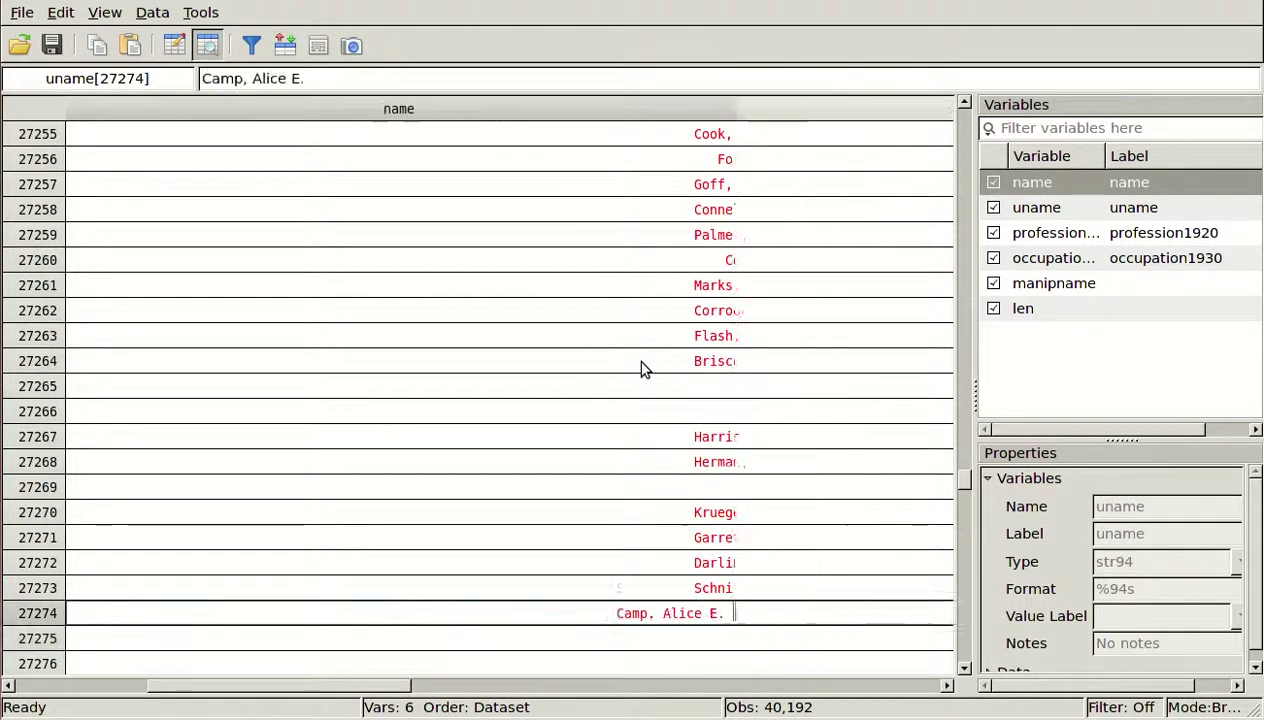
{"action": "key", "text": "Left"}
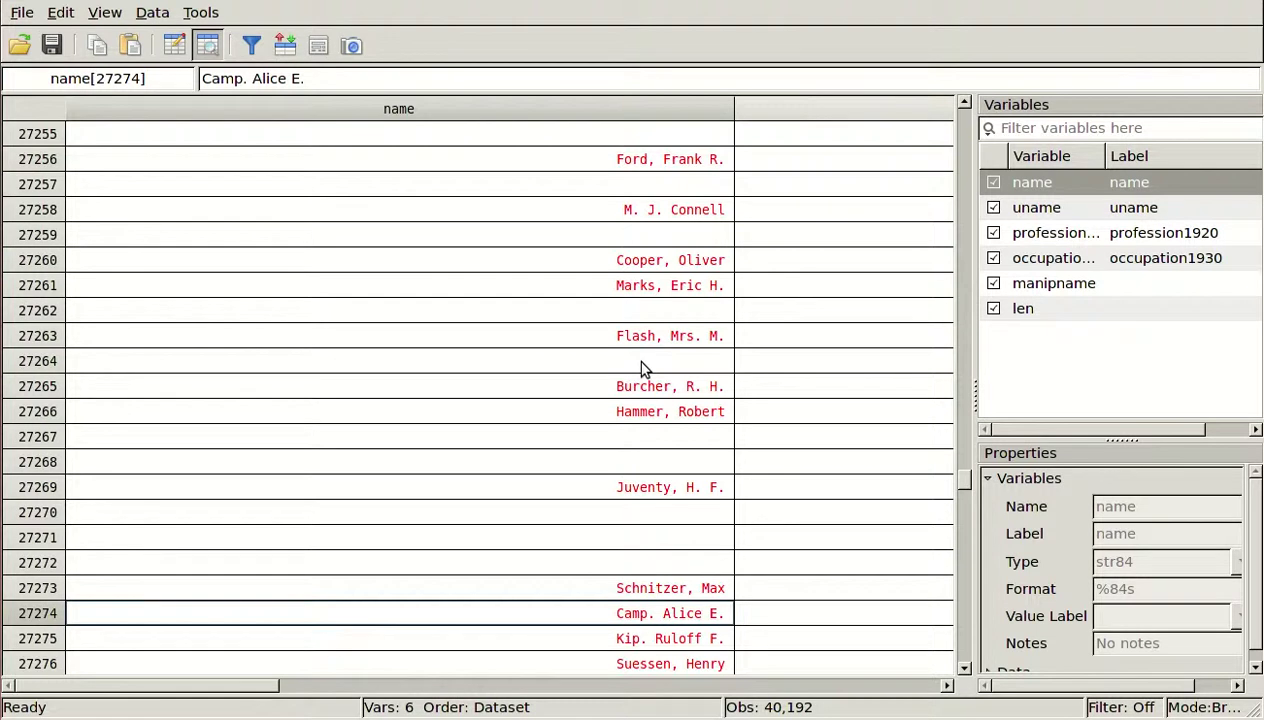
{"action": "key", "text": "Down"}
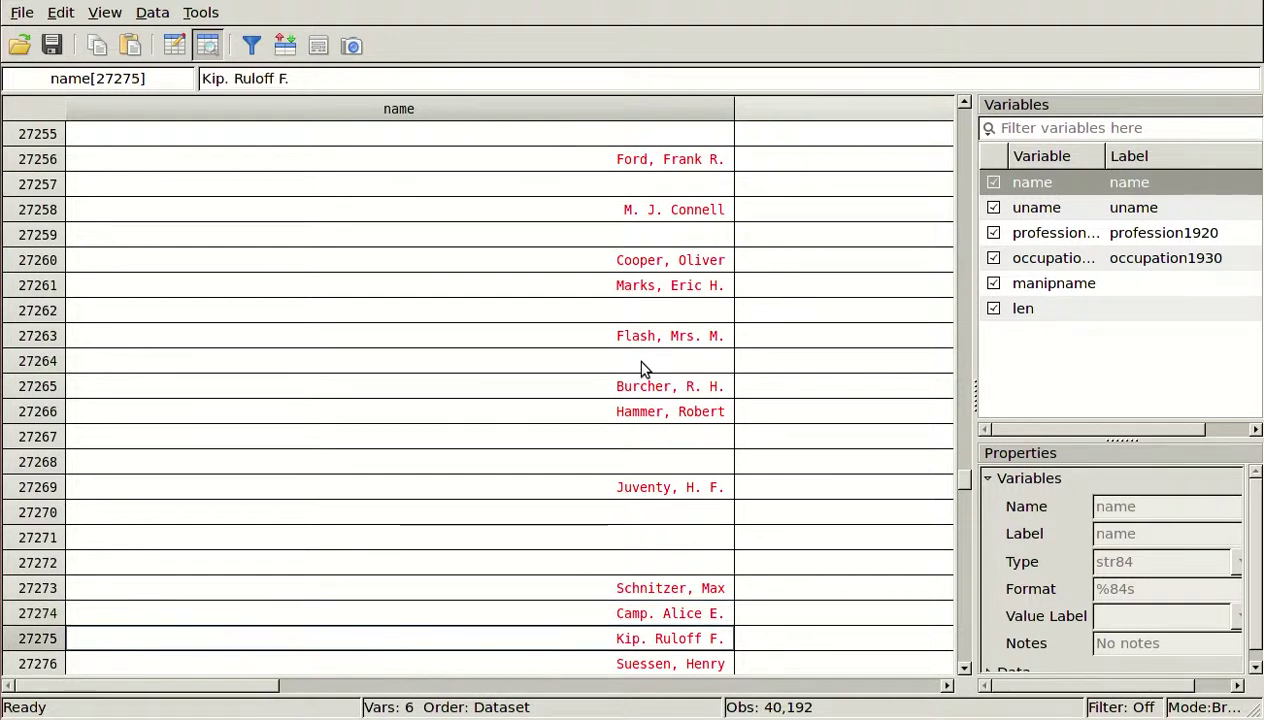
{"action": "key", "text": "Right"}
{"action": "key", "text": "Left"}
{"action": "key", "text": "Down"}
{"action": "key", "text": "Down"}
{"action": "key", "text": "Down"}
{"action": "key", "text": "Down"}
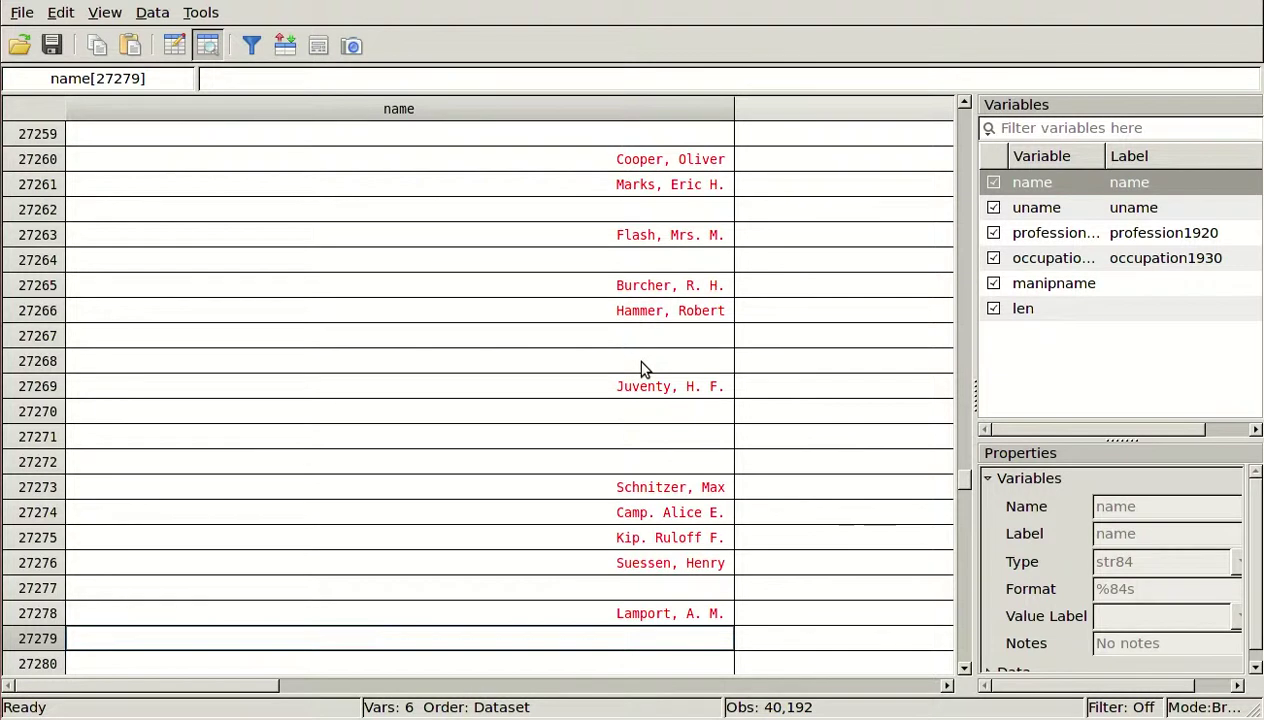
{"action": "key", "text": "Down"}
{"action": "key", "text": "Down"}
{"action": "key", "text": "Down"}
{"action": "key", "text": "Down"}
{"action": "key", "text": "Down"}
{"action": "key", "text": "Down"}
{"action": "key", "text": "Down"}
{"action": "key", "text": "Down"}
{"action": "key", "text": "Down"}
{"action": "key", "text": "Down"}
{"action": "key", "text": "Down"}
{"action": "key", "text": "Right"}
{"action": "key", "text": "Down"}
{"action": "key", "text": "Down"}
{"action": "key", "text": "Down"}
{"action": "key", "text": "Down"}
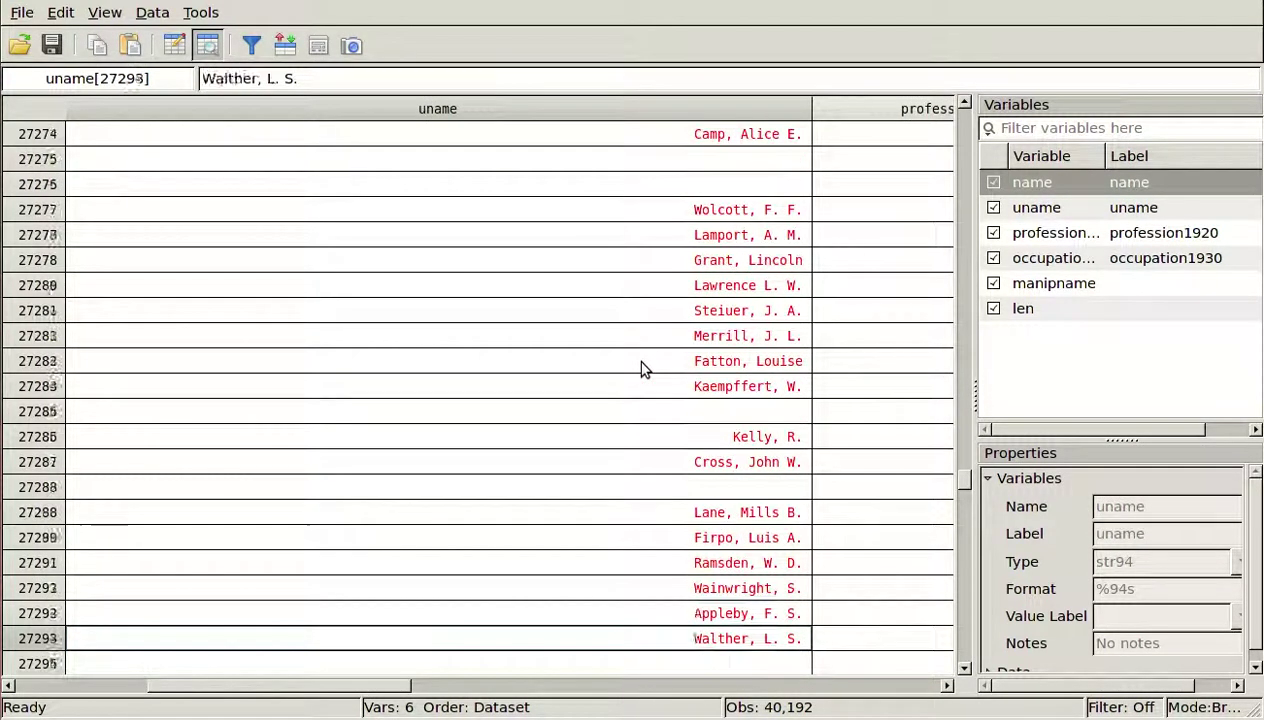
{"action": "key", "text": "Left"}
{"action": "key", "text": "Down"}
{"action": "left_click_drag", "start_coordinate": [965, 482], "coordinate": [948, 134]}
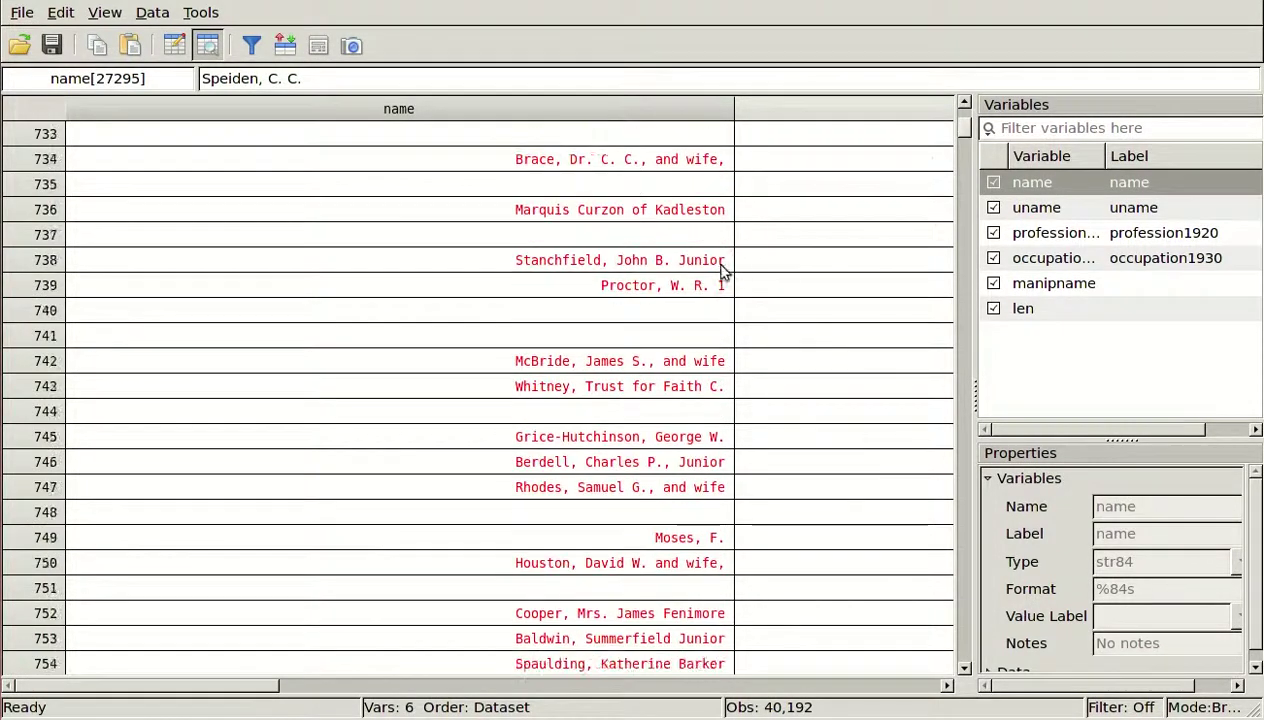
Compare name against uname for rows 736–739, then close the Data Browser
{"action": "left_click", "coordinate": [722, 265]}
{"action": "left_click", "coordinate": [714, 285]}
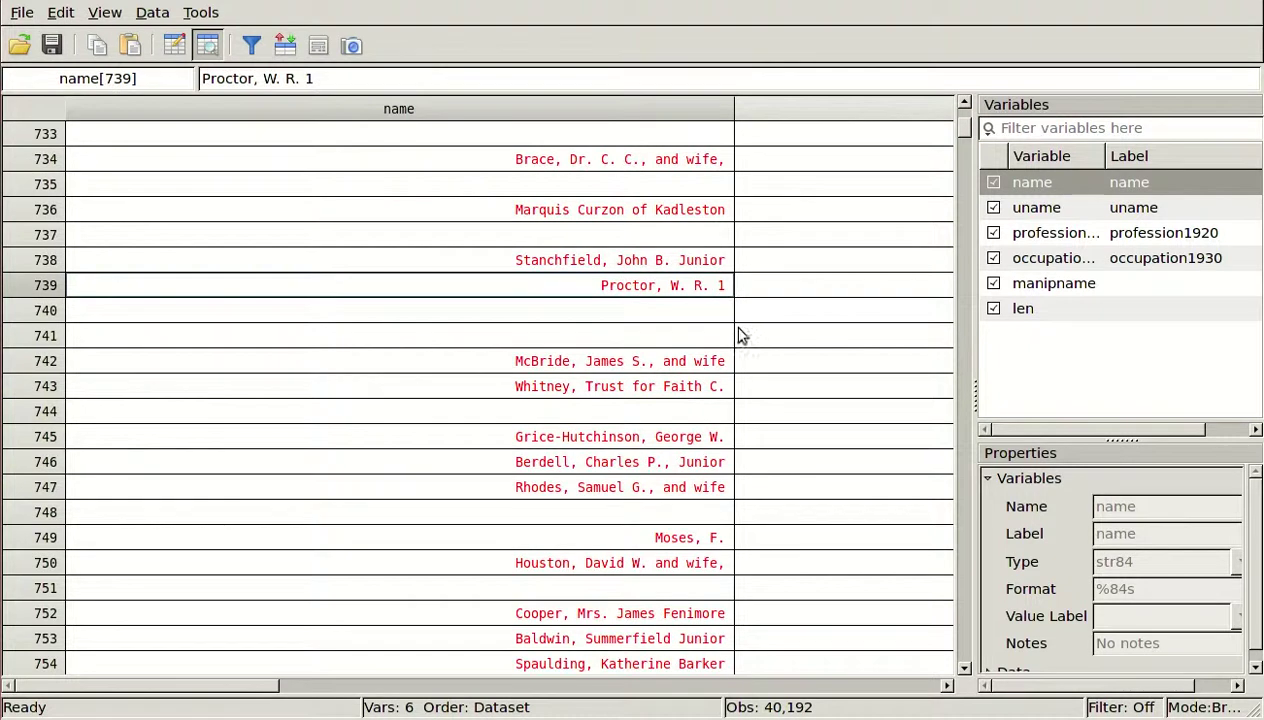
{"action": "key", "text": "Right"}
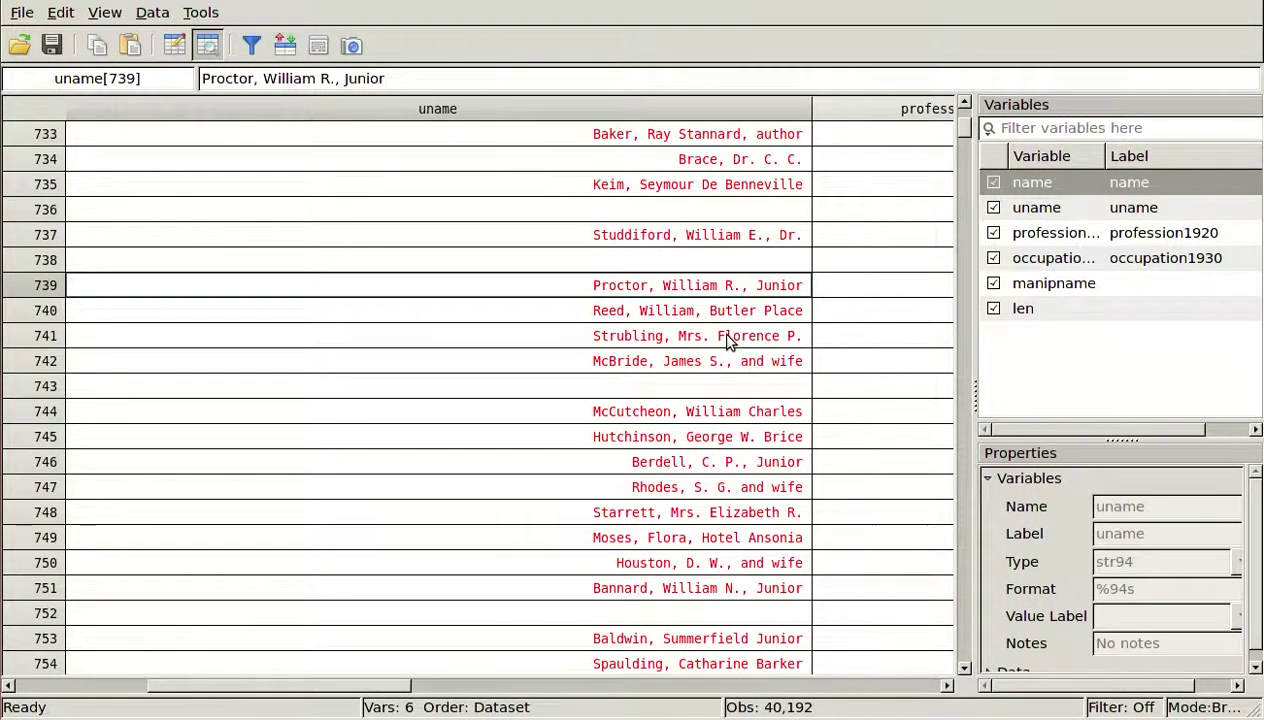
{"action": "key", "text": "Left"}
{"action": "key", "text": "Up"}
{"action": "key", "text": "Up"}
{"action": "key", "text": "Up"}
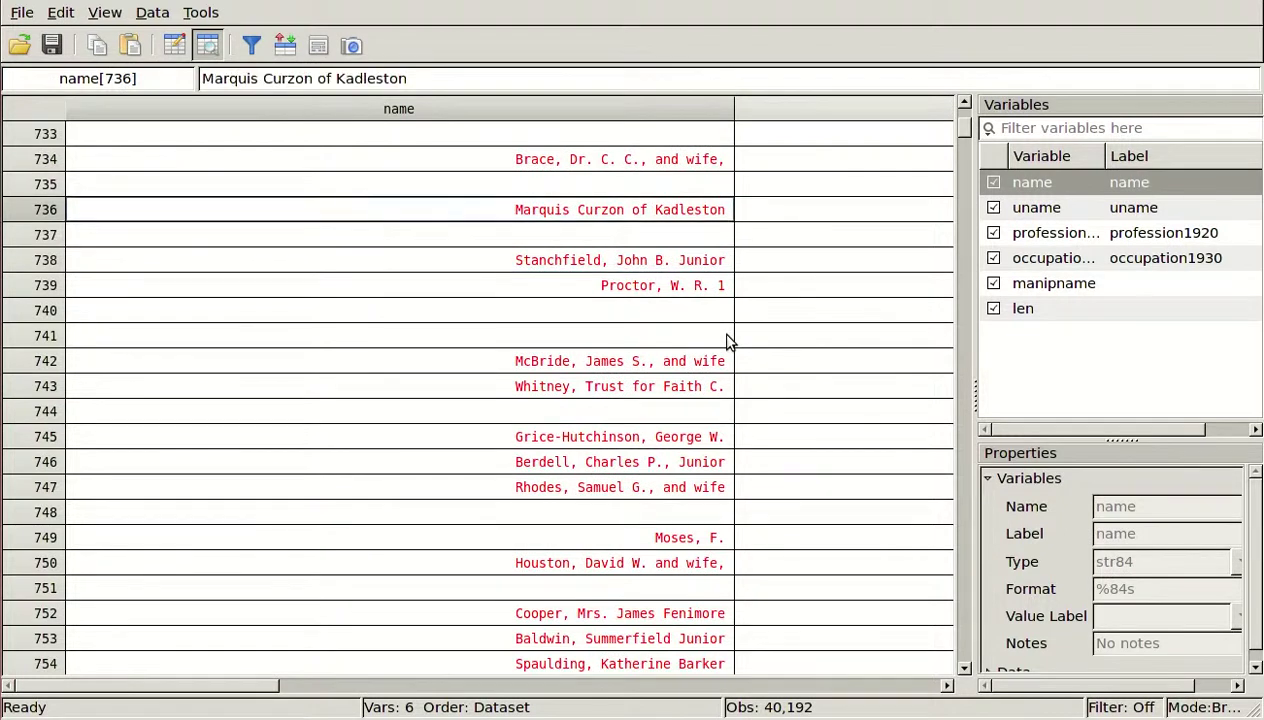
{"action": "key", "text": "Right"}
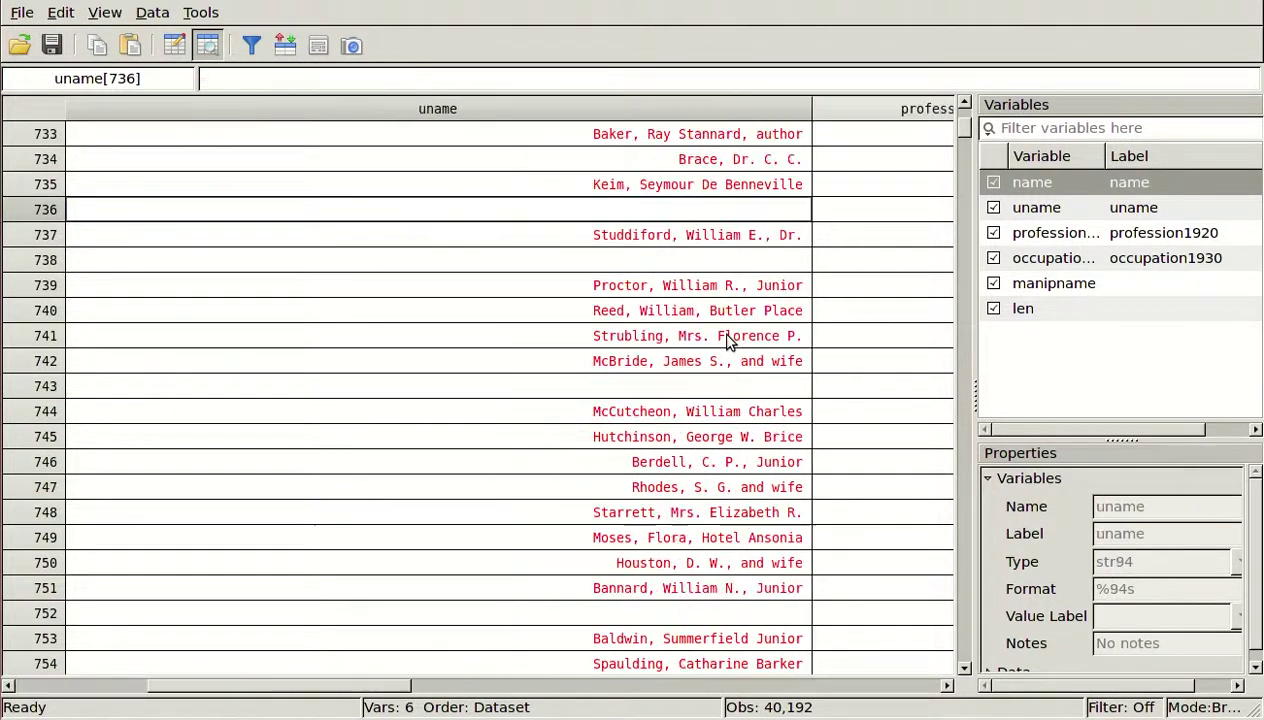
{"action": "key", "text": "Left"}
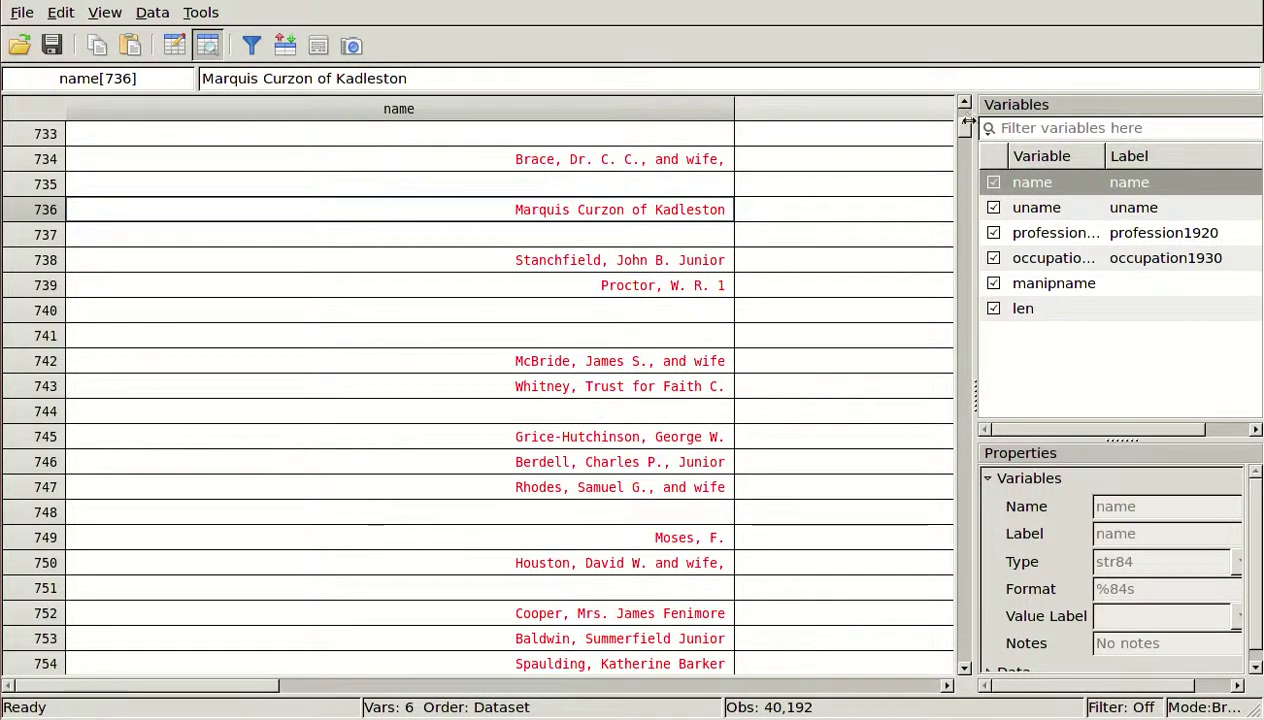
{"action": "left_click_drag", "start_coordinate": [963, 126], "coordinate": [961, 74]}
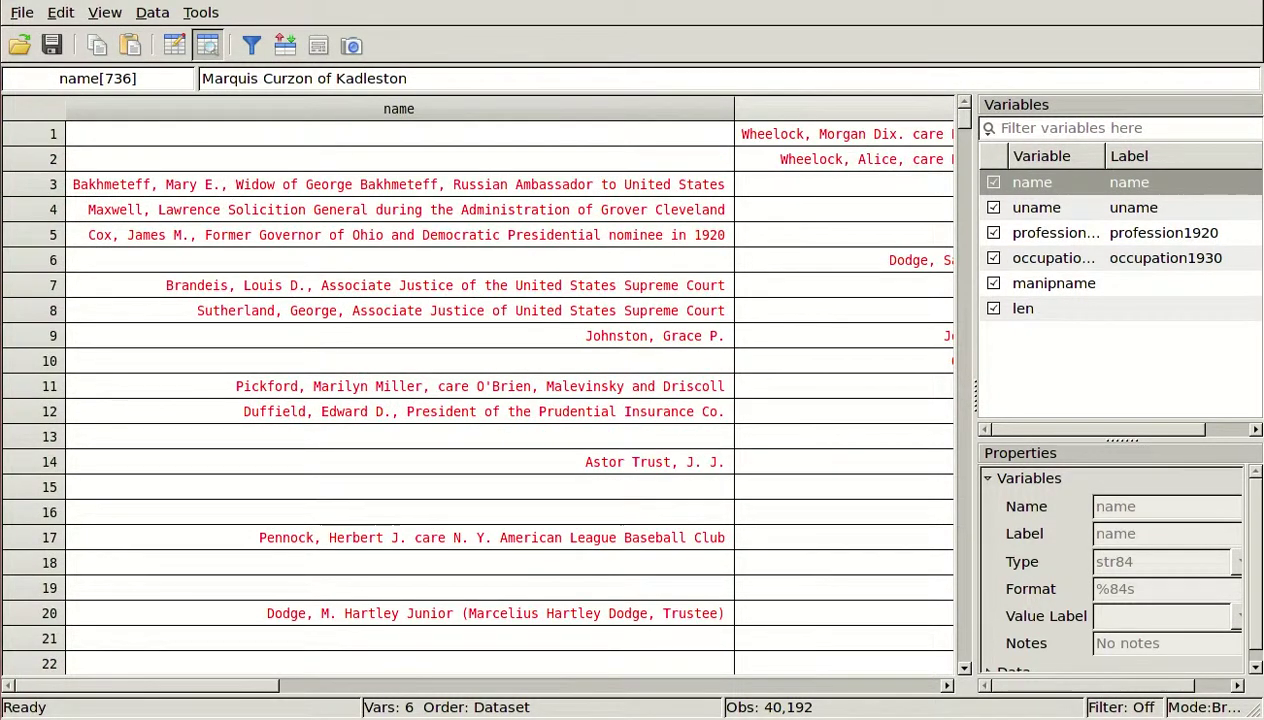
{"action": "key", "text": "alt+Tab"}
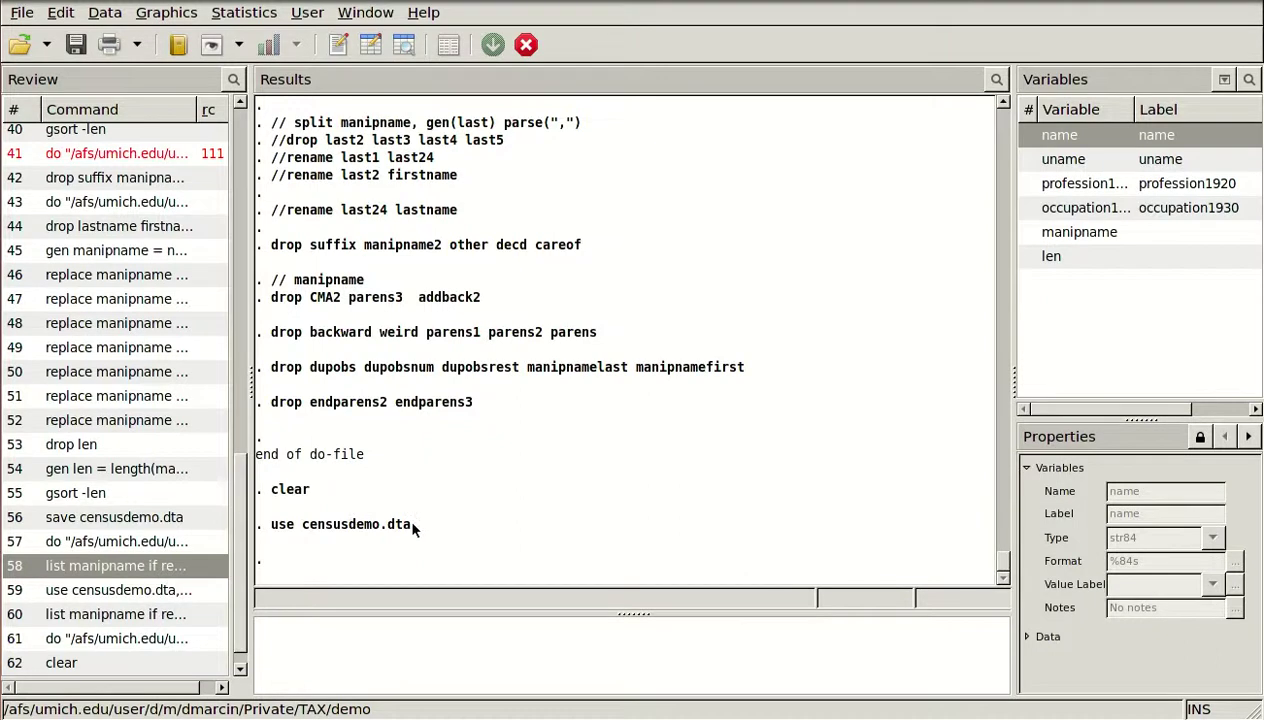
Return to Stata and run nameclean.do through to end of do-file
{"action": "key", "text": "alt+Tab"}
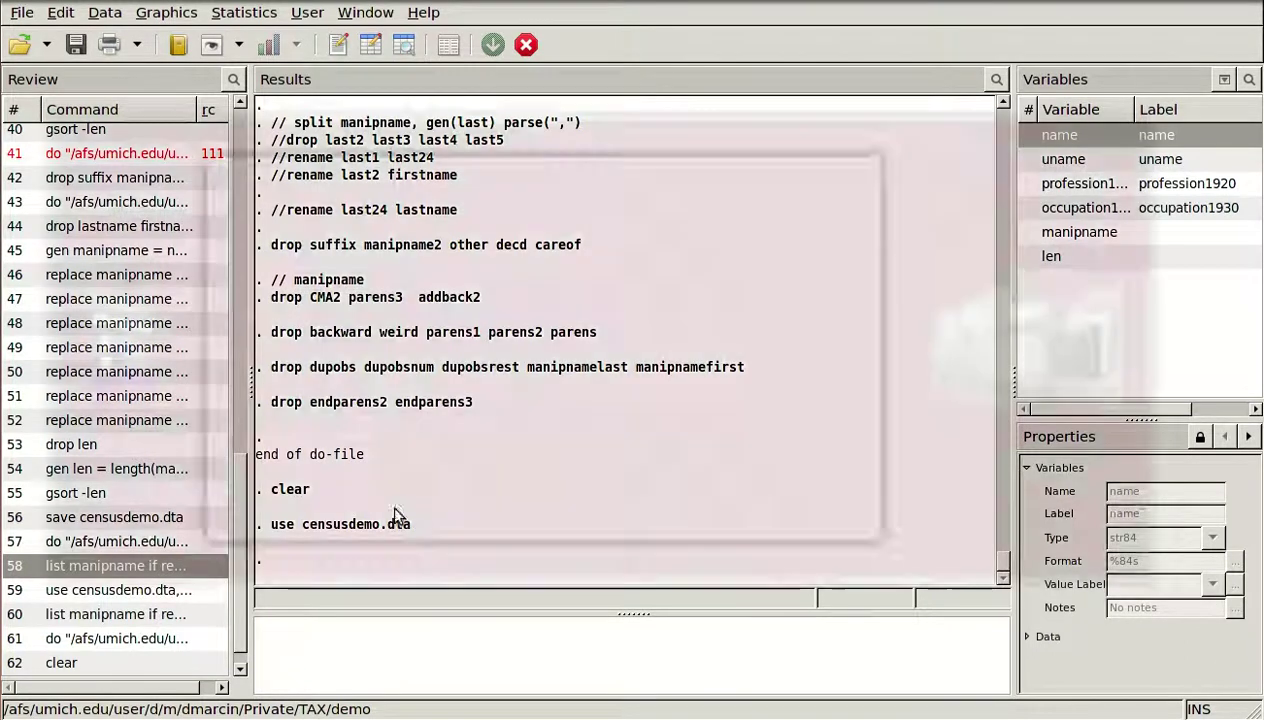
{"action": "key", "text": "alt+Tab"}
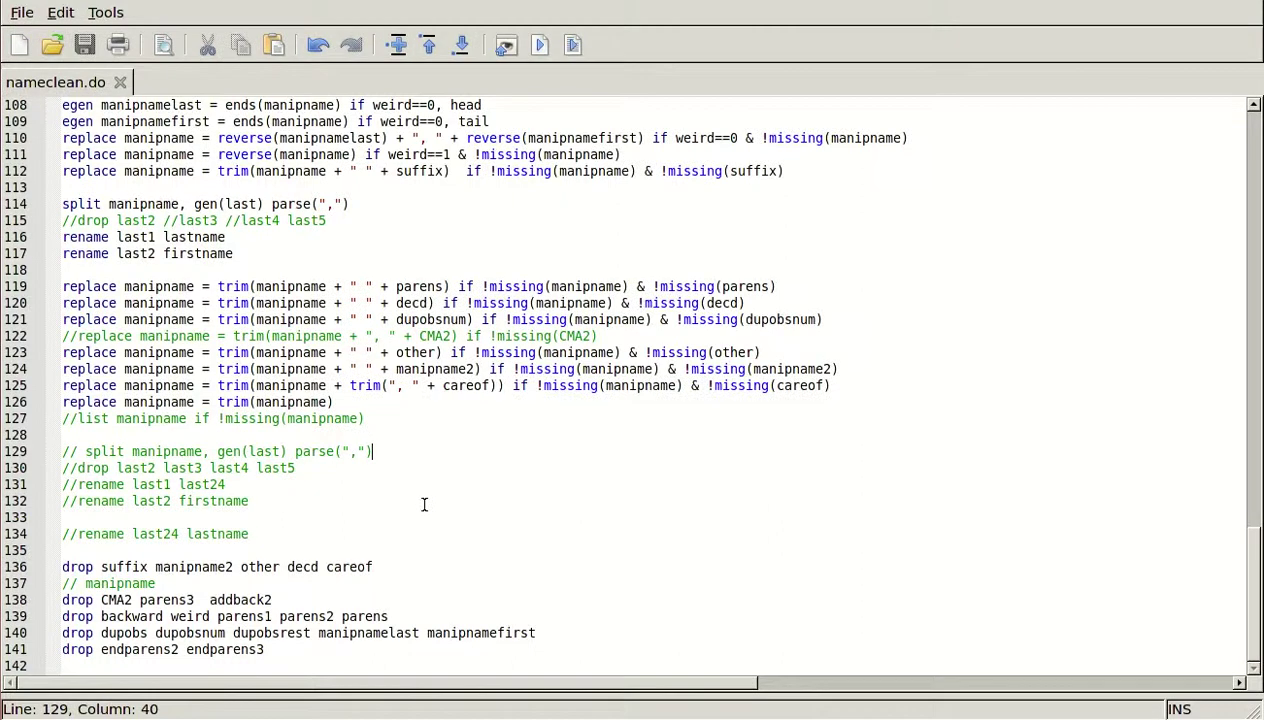
{"action": "left_click", "coordinate": [573, 45]}
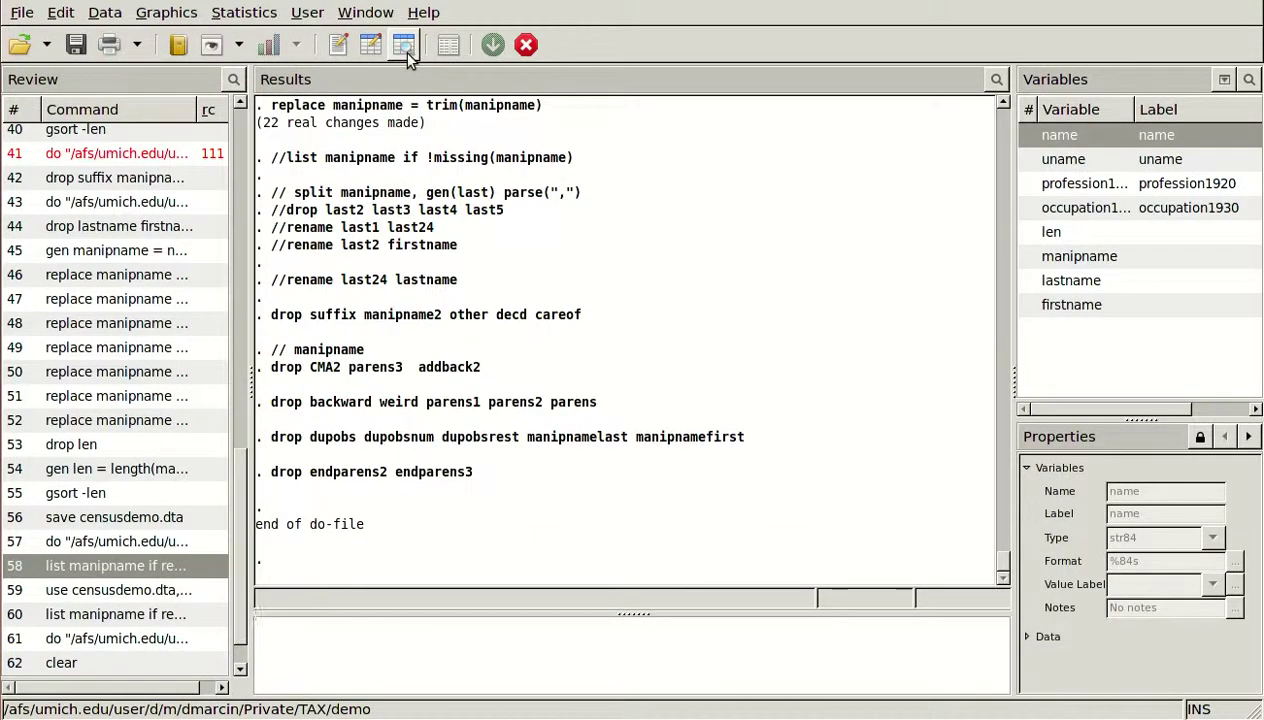
Reopen the Data Browser and check name and uname entries like Maxwell, Wheelock, Duffield, Astor trust
{"action": "left_click", "coordinate": [408, 58]}
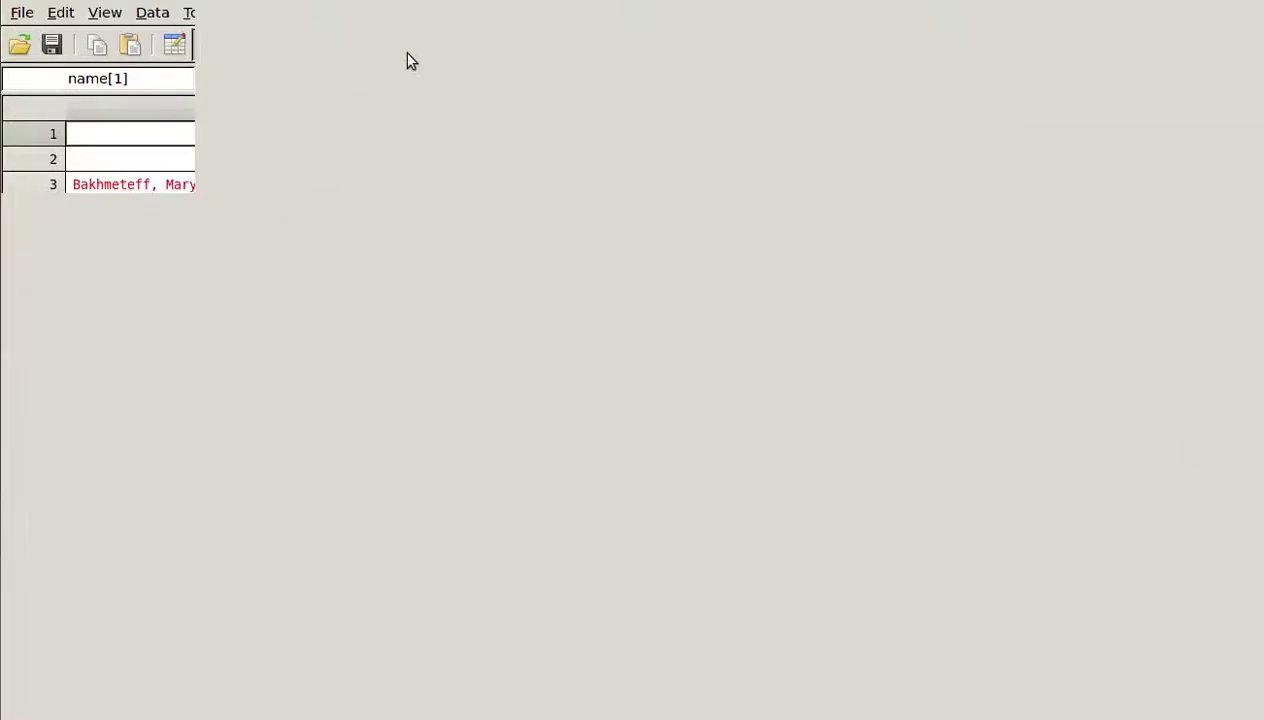
{"action": "key", "text": "Down"}
{"action": "key", "text": "Down"}
{"action": "key", "text": "Down"}
{"action": "key", "text": "Down"}
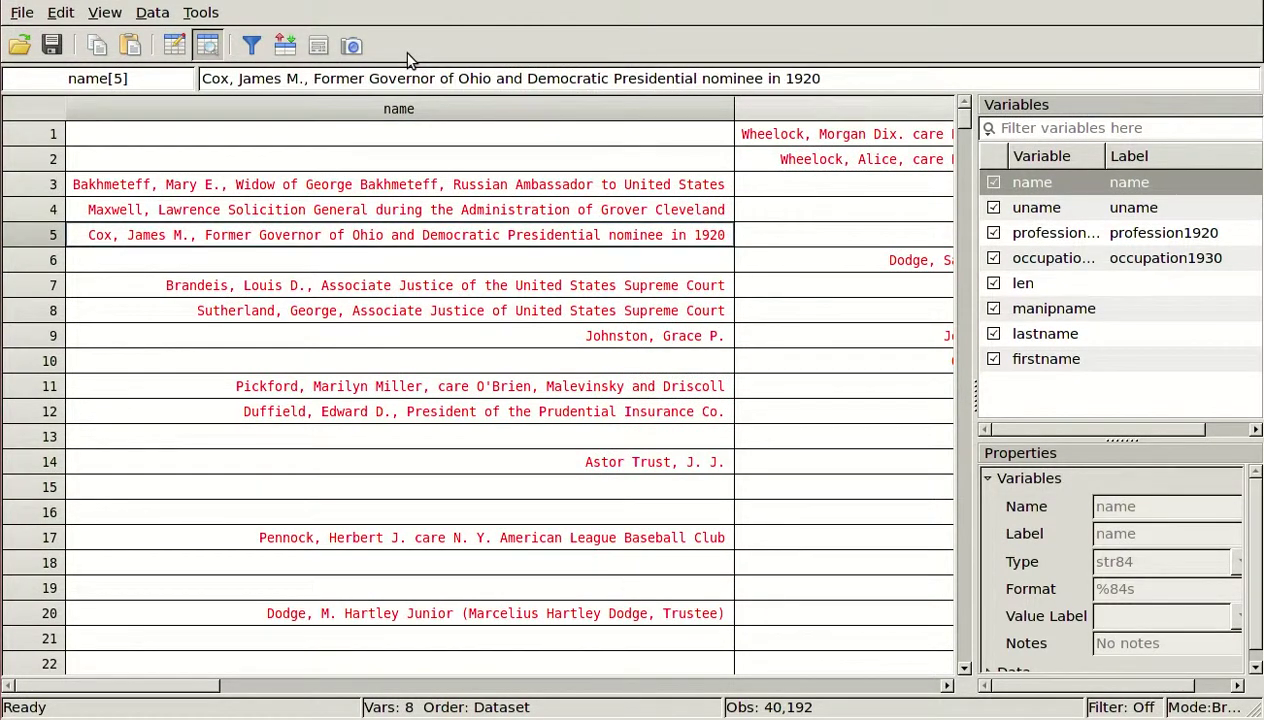
{"action": "key", "text": "Up"}
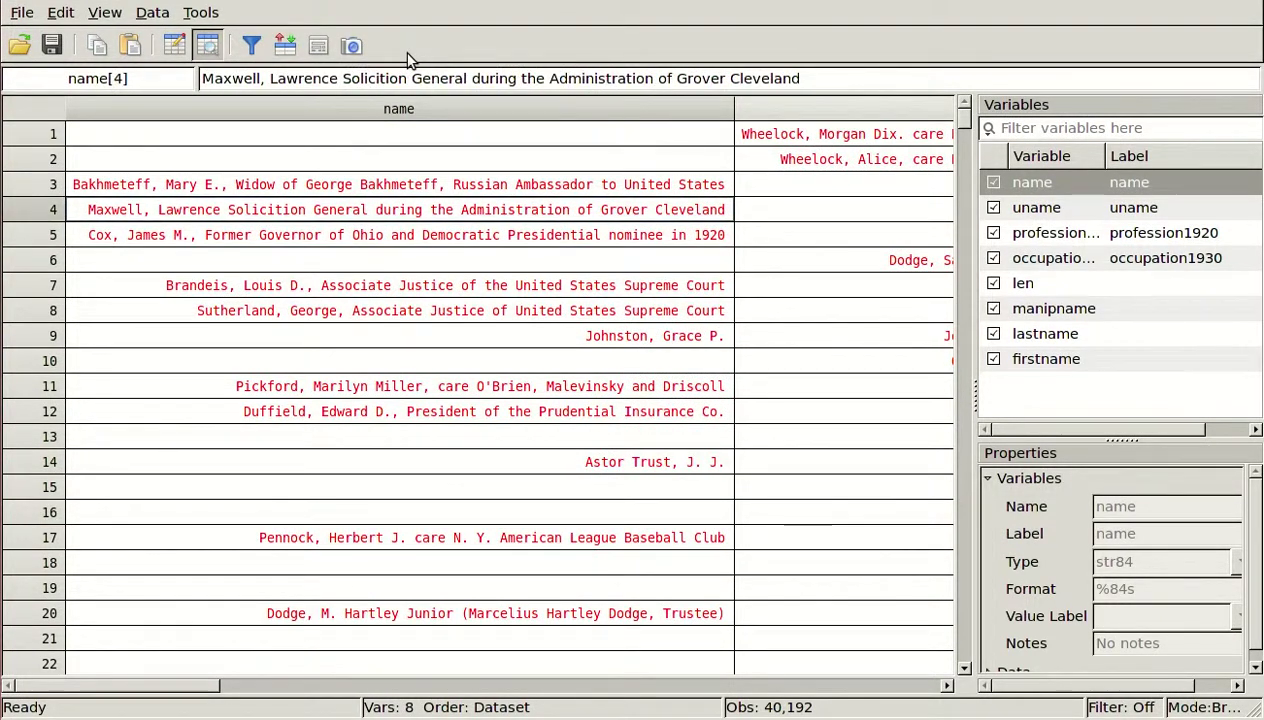
{"action": "key", "text": "Up"}
{"action": "key", "text": "Up"}
{"action": "key", "text": "Right"}
{"action": "key", "text": "Up"}
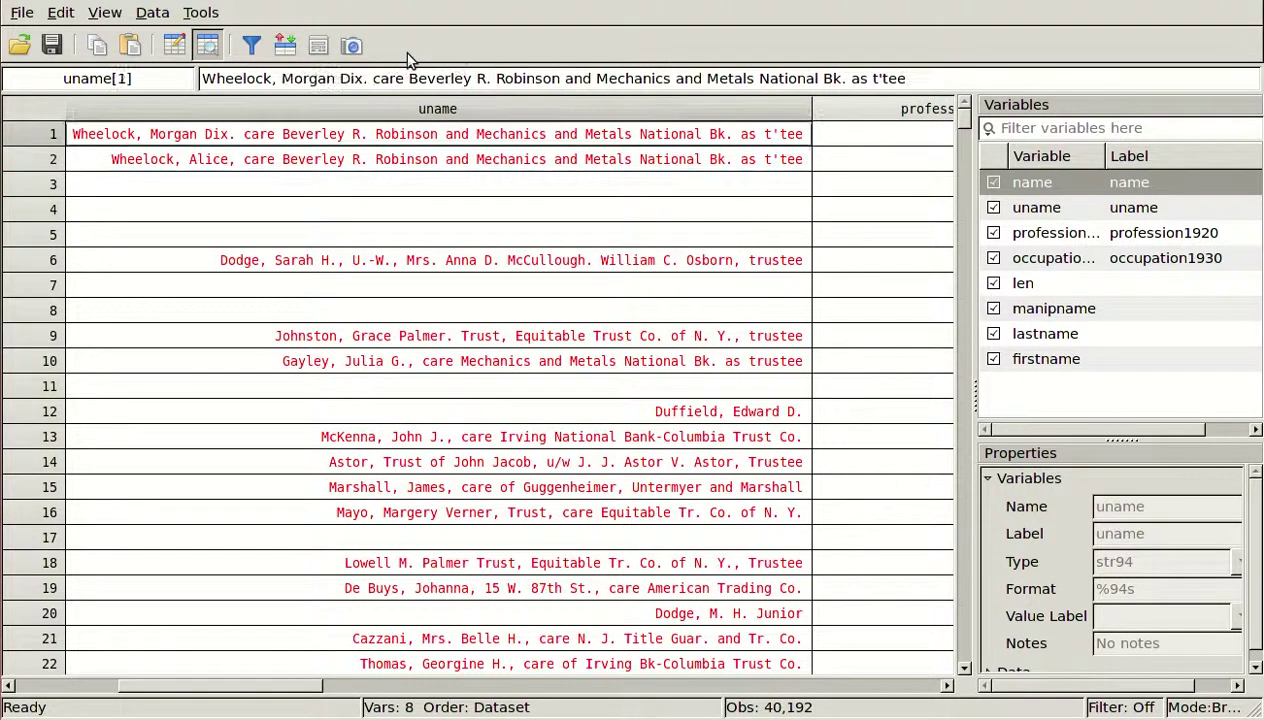
{"action": "key", "text": "Down"}
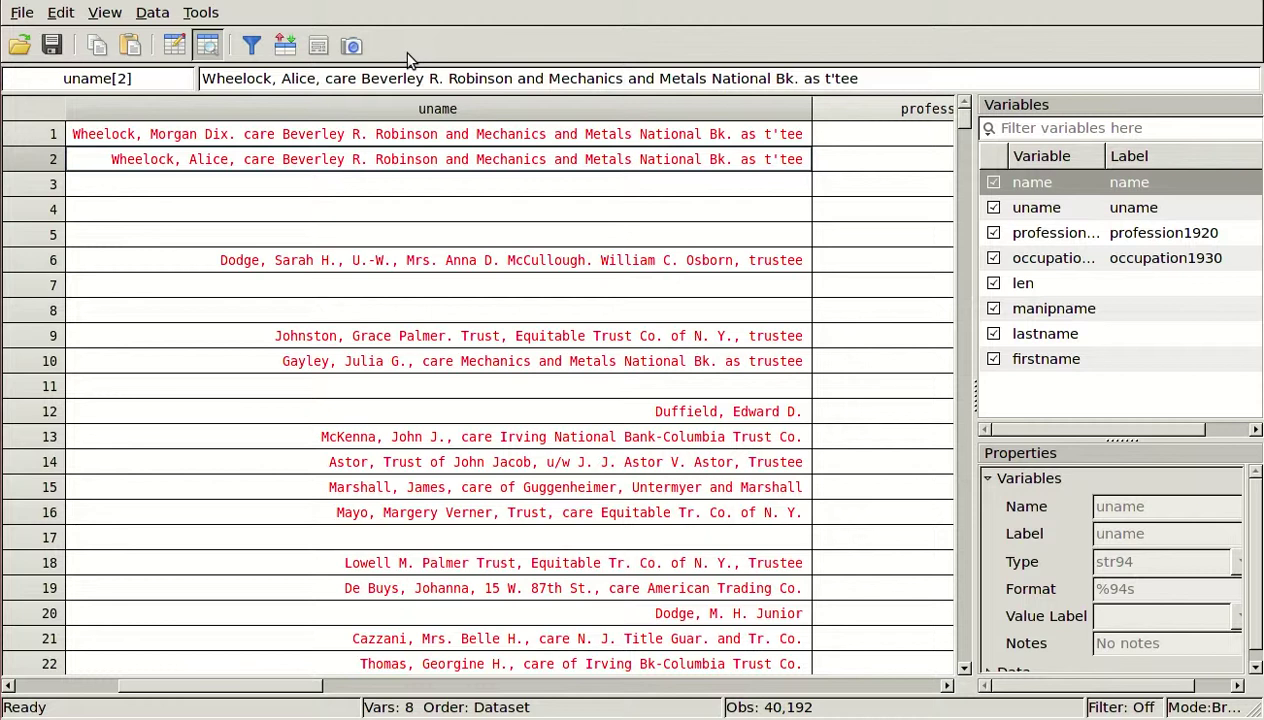
{"action": "key", "text": "Down"}
{"action": "key", "text": "Down"}
{"action": "key", "text": "Down"}
{"action": "key", "text": "Down"}
{"action": "key", "text": "Down"}
{"action": "key", "text": "Down"}
{"action": "key", "text": "Down"}
{"action": "key", "text": "Down"}
{"action": "key", "text": "Down"}
{"action": "key", "text": "Down"}
{"action": "key", "text": "Down"}
{"action": "key", "text": "Down"}
{"action": "key", "text": "Down"}
{"action": "key", "text": "Up"}
{"action": "key", "text": "Right"}
{"action": "key", "text": "Right"}
{"action": "key", "text": "Right"}
{"action": "key", "text": "Right"}
{"action": "key", "text": "Right"}
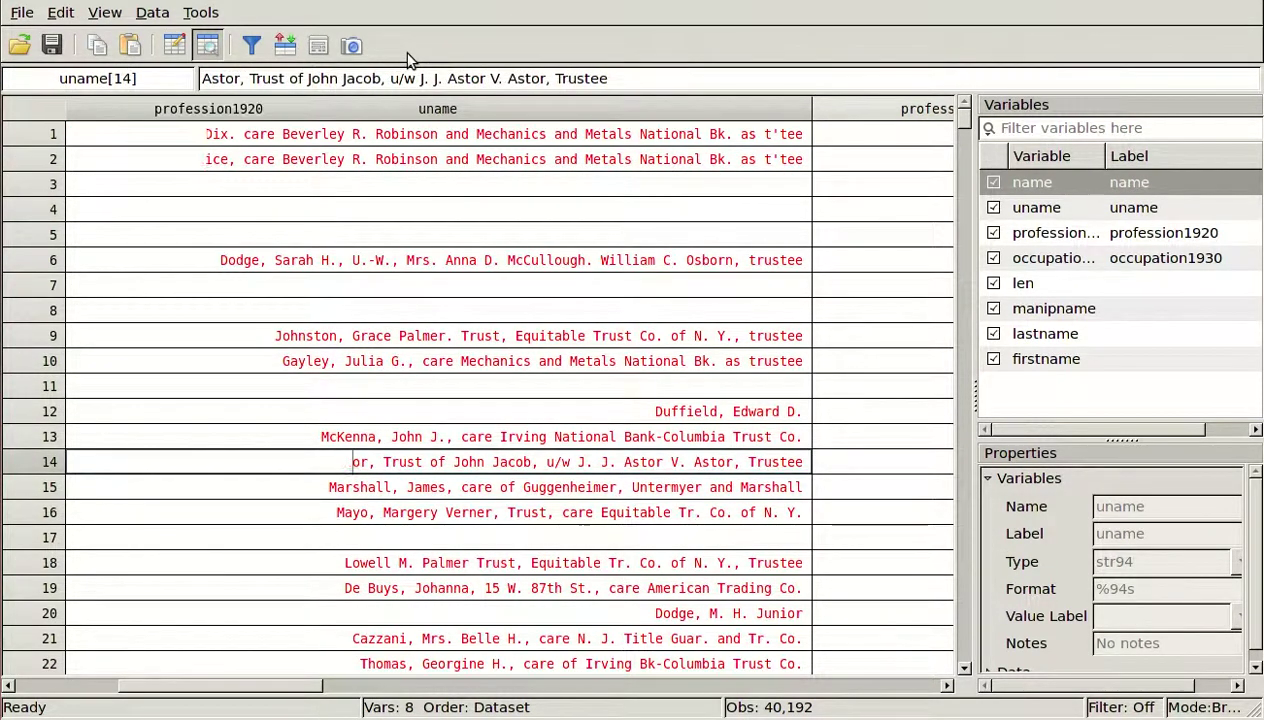
{"action": "key", "text": "Up"}
{"action": "key", "text": "Down"}
{"action": "key", "text": "Right"}
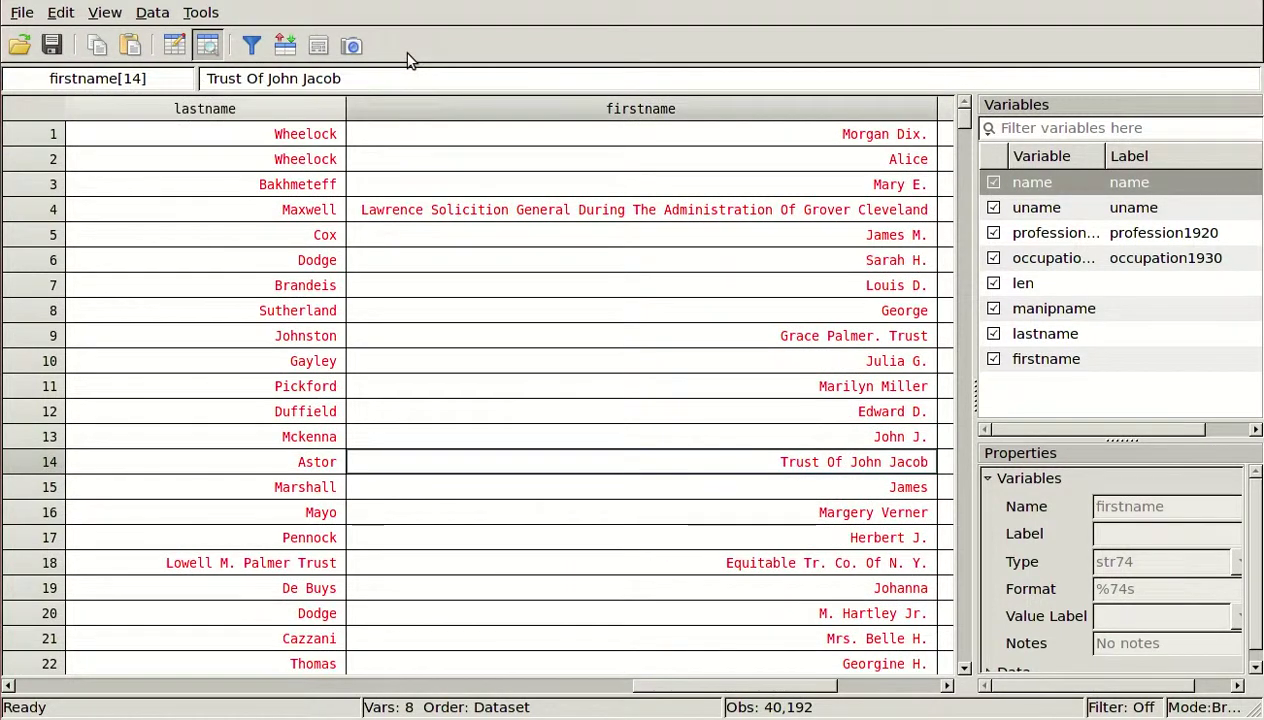
{"action": "key", "text": "Up"}
{"action": "key", "text": "Up"}
{"action": "key", "text": "Up"}
{"action": "key", "text": "Up"}
{"action": "key", "text": "Up"}
{"action": "key", "text": "Up"}
{"action": "key", "text": "Up"}
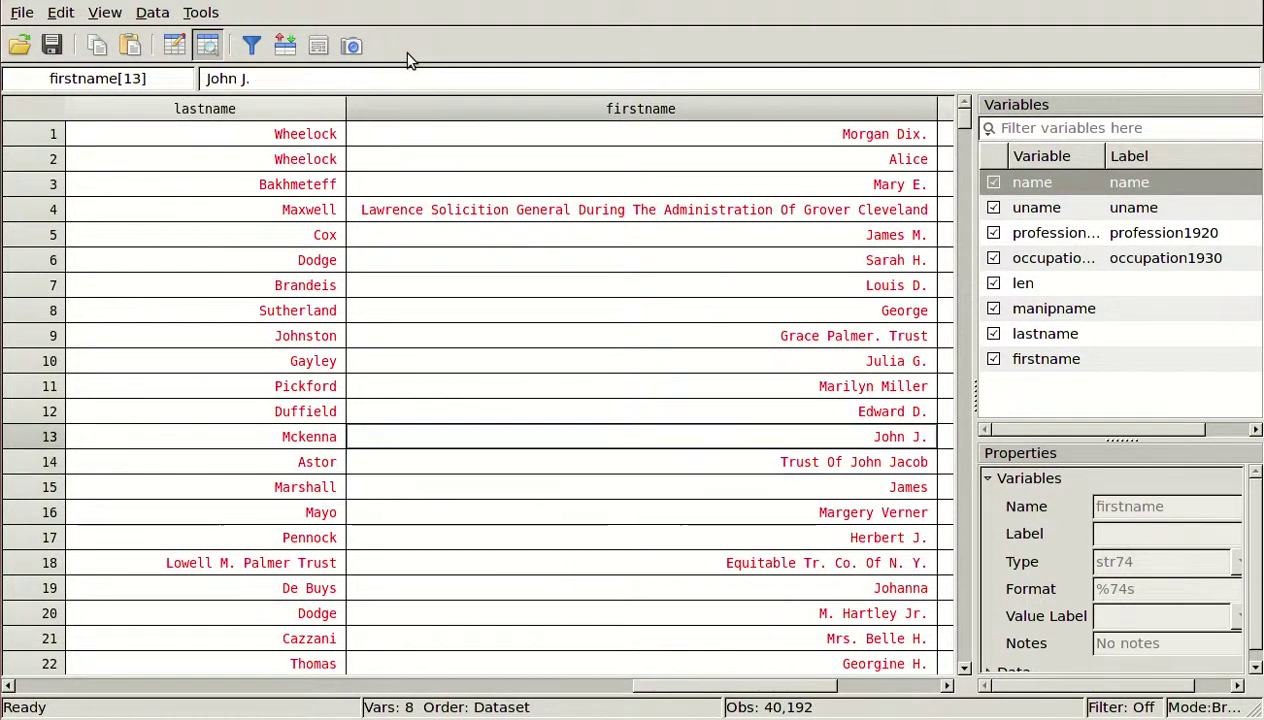
{"action": "key", "text": "Down"}
{"action": "key", "text": "Down"}
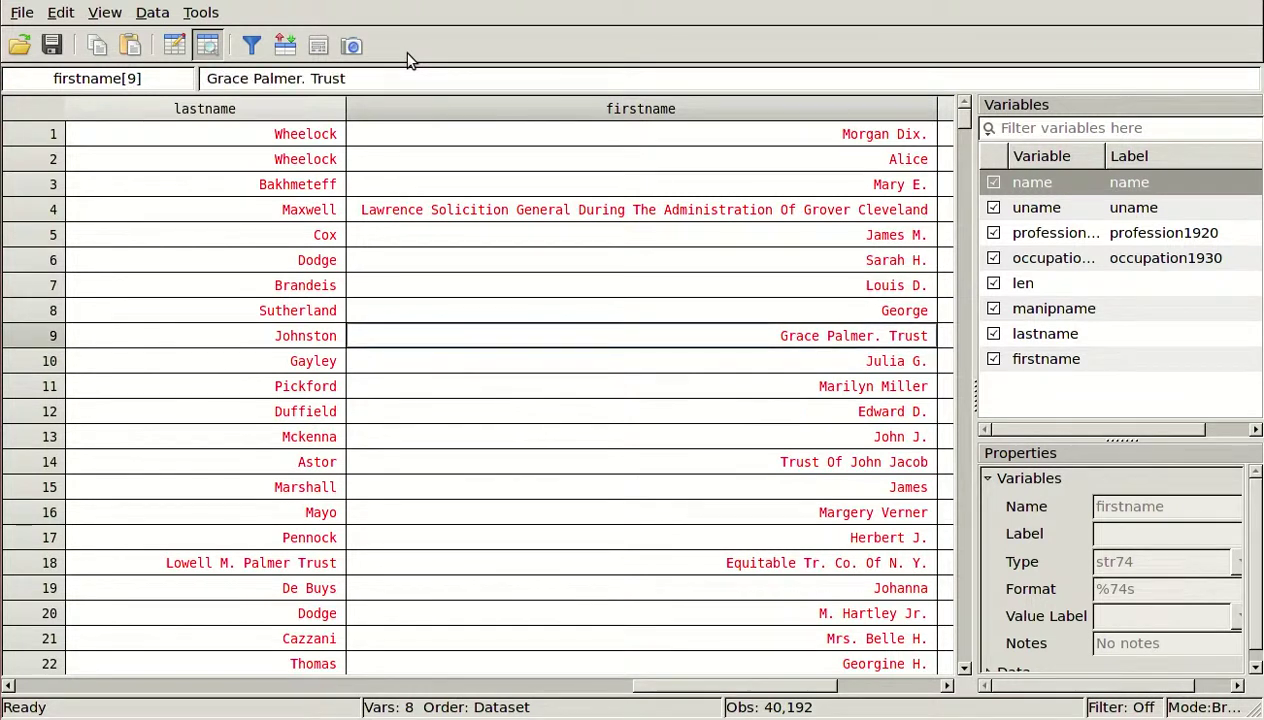
{"action": "key", "text": "Down"}
{"action": "key", "text": "Down"}
{"action": "key", "text": "Down"}
{"action": "key", "text": "Down"}
{"action": "key", "text": "Down"}
{"action": "key", "text": "Down"}
{"action": "key", "text": "Down"}
{"action": "key", "text": "Down"}
{"action": "key", "text": "Down"}
{"action": "key", "text": "Down"}
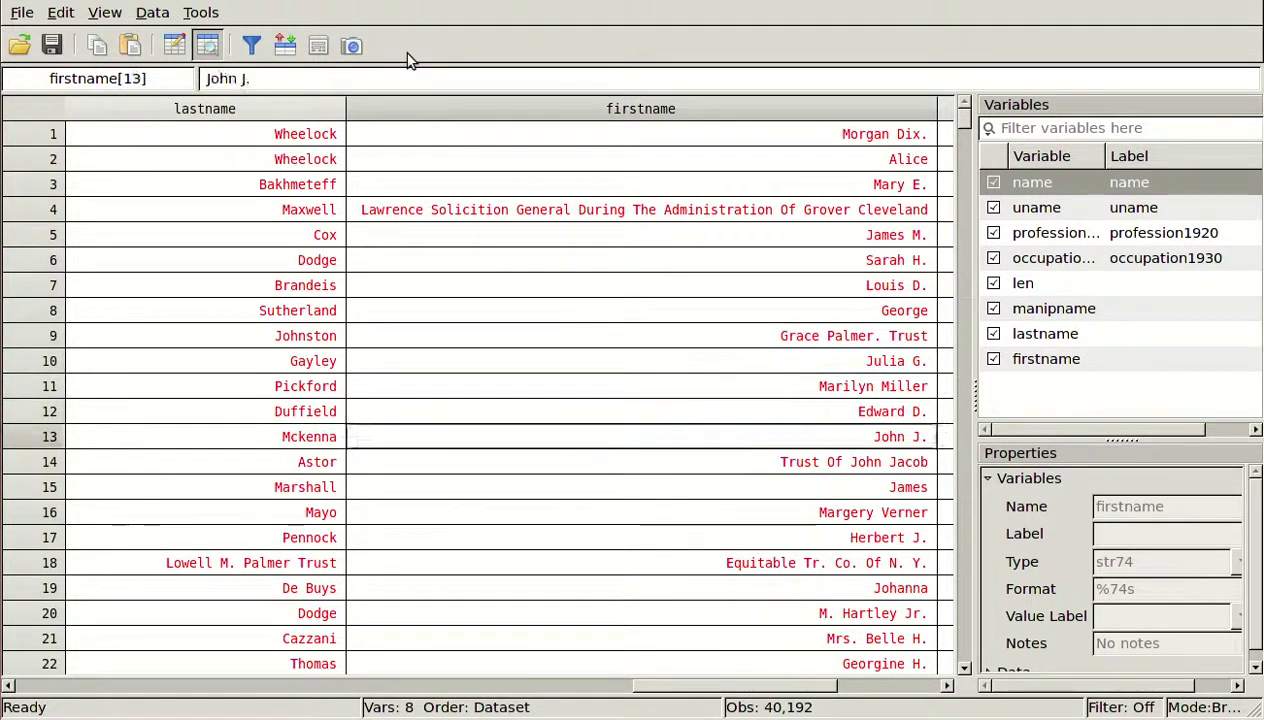
{"action": "key", "text": "Up"}
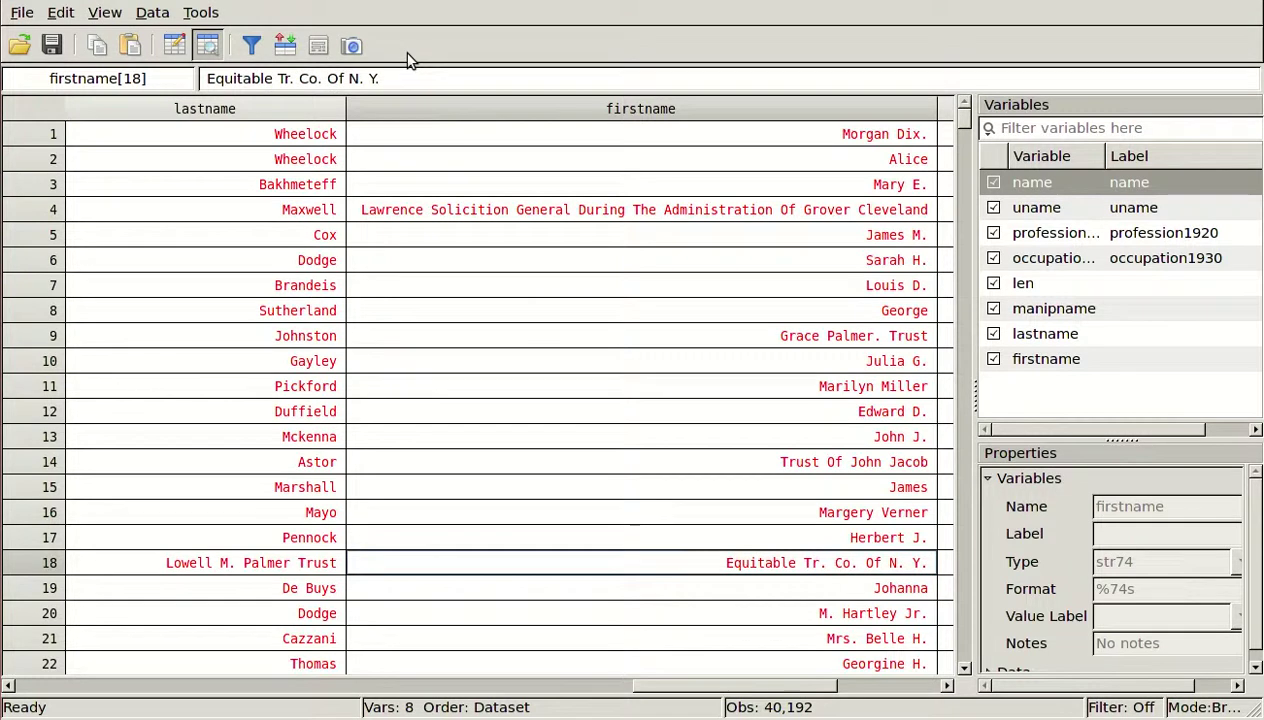
{"action": "key", "text": "Up"}
{"action": "key", "text": "Left"}
{"action": "key", "text": "Up"}
{"action": "key", "text": "Up"}
{"action": "key", "text": "Up"}
{"action": "key", "text": "Up"}
{"action": "key", "text": "Up"}
{"action": "key", "text": "Up"}
{"action": "key", "text": "Up"}
{"action": "key", "text": "Up"}
{"action": "key", "text": "Up"}
{"action": "key", "text": "Up"}
{"action": "key", "text": "Up"}
{"action": "key", "text": "Up"}
{"action": "key", "text": "Up"}
{"action": "key", "text": "Up"}
{"action": "key", "text": "Up"}
{"action": "key", "text": "Up"}
Check lastname and firstname for rows 1, 3, 7 and 31, e.g. Bakhmeteff, Maxwell, James M. Beck
{"action": "key", "text": "Right"}
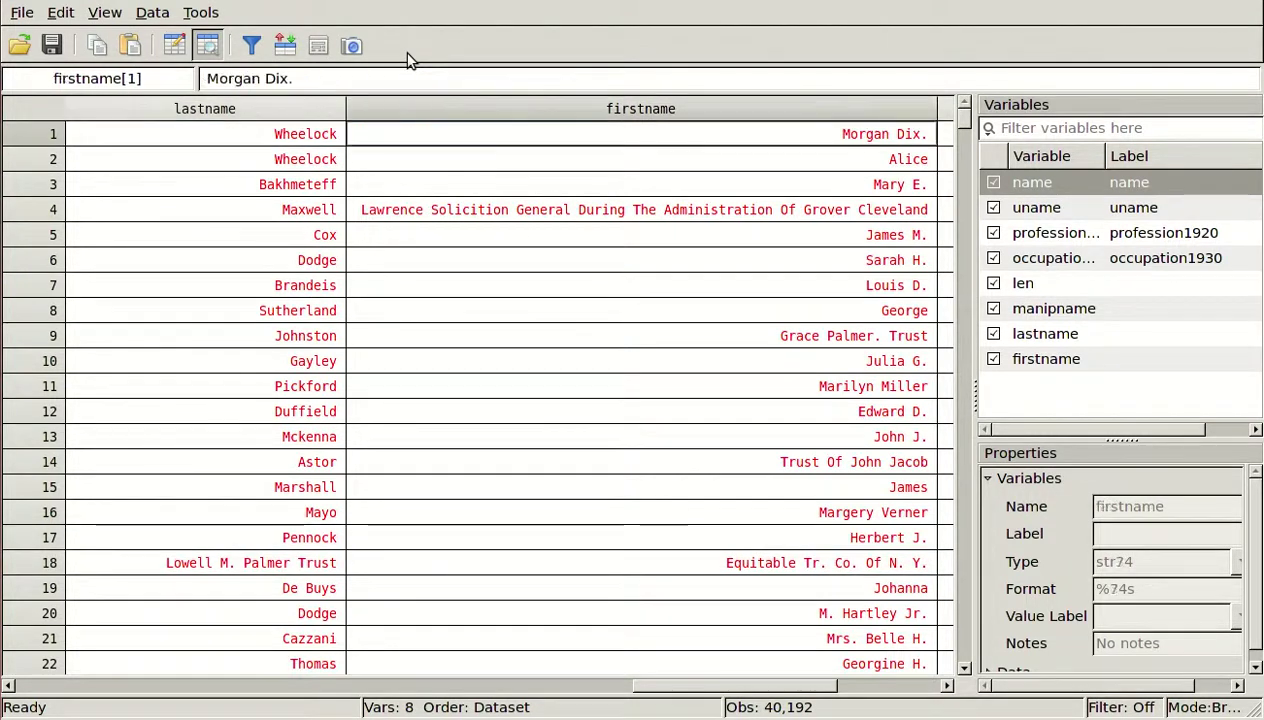
{"action": "key", "text": "Down"}
{"action": "key", "text": "Down"}
{"action": "key", "text": "Left"}
{"action": "key", "text": "Right"}
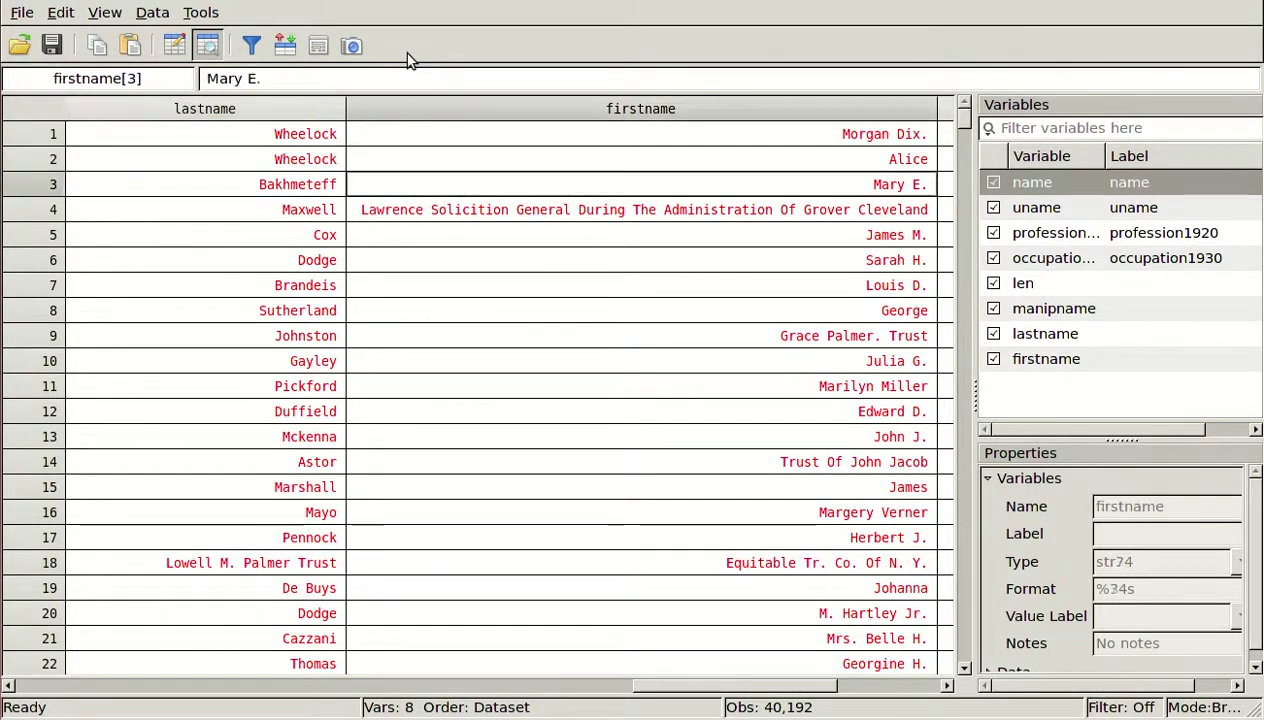
{"action": "key", "text": "Down"}
{"action": "key", "text": "Down"}
{"action": "key", "text": "Down"}
{"action": "key", "text": "Down"}
{"action": "key", "text": "Down"}
{"action": "key", "text": "Down"}
{"action": "key", "text": "Down"}
{"action": "key", "text": "Down"}
{"action": "key", "text": "Down"}
{"action": "key", "text": "Down"}
{"action": "key", "text": "Down"}
{"action": "key", "text": "Up"}
{"action": "key", "text": "Up"}
{"action": "key", "text": "Up"}
{"action": "key", "text": "Up"}
{"action": "key", "text": "Up"}
{"action": "key", "text": "Up"}
{"action": "key", "text": "Up"}
{"action": "key", "text": "Left"}
{"action": "key", "text": "Right"}
{"action": "key", "text": "Down"}
{"action": "key", "text": "Down"}
{"action": "key", "text": "Down"}
{"action": "key", "text": "Down"}
{"action": "key", "text": "Down"}
{"action": "key", "text": "Down"}
{"action": "key", "text": "Down"}
{"action": "key", "text": "Down"}
{"action": "key", "text": "Down"}
{"action": "key", "text": "Down"}
{"action": "key", "text": "Down"}
{"action": "key", "text": "Down"}
{"action": "key", "text": "Down"}
{"action": "key", "text": "Down"}
{"action": "key", "text": "Down"}
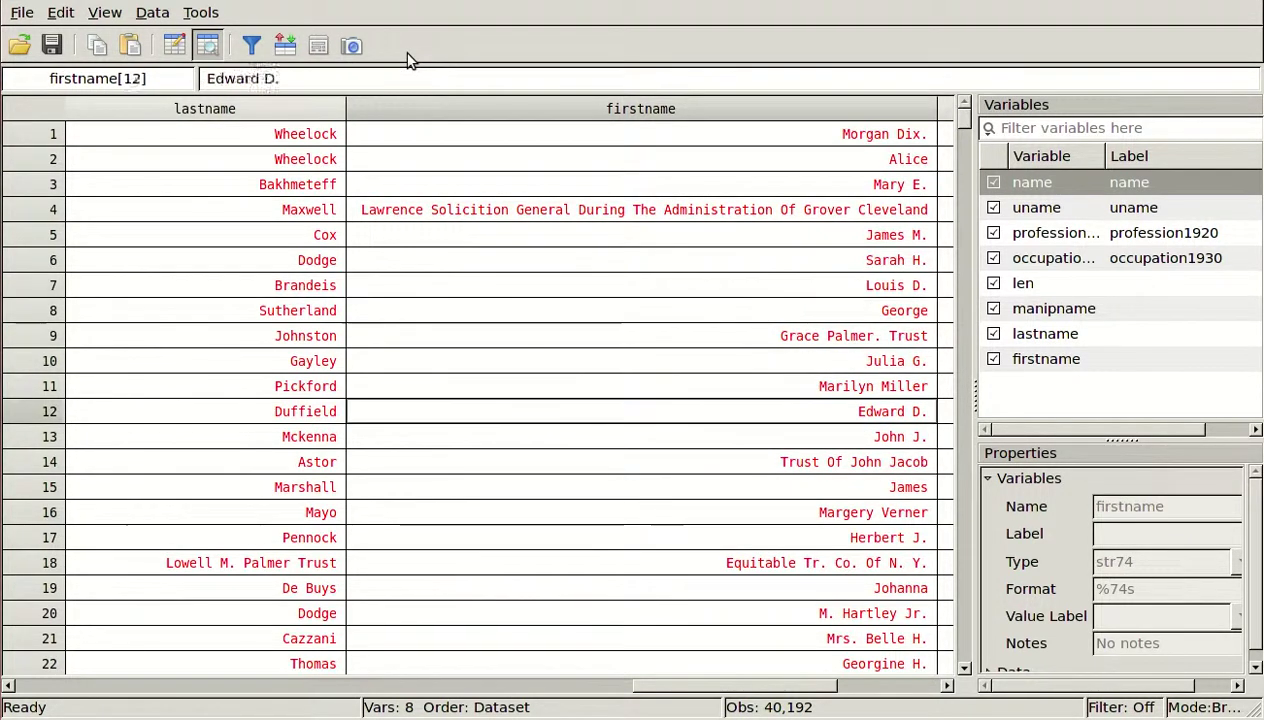
{"action": "key", "text": "Down"}
{"action": "key", "text": "Down"}
{"action": "key", "text": "Down"}
{"action": "key", "text": "Down"}
{"action": "key", "text": "Down"}
{"action": "key", "text": "Down"}
{"action": "key", "text": "Down"}
{"action": "key", "text": "Down"}
{"action": "key", "text": "Down"}
{"action": "key", "text": "Down"}
{"action": "key", "text": "Down"}
{"action": "key", "text": "Down"}
{"action": "key", "text": "Down"}
{"action": "key", "text": "Down"}
{"action": "key", "text": "Down"}
{"action": "key", "text": "Down"}
{"action": "key", "text": "Down"}
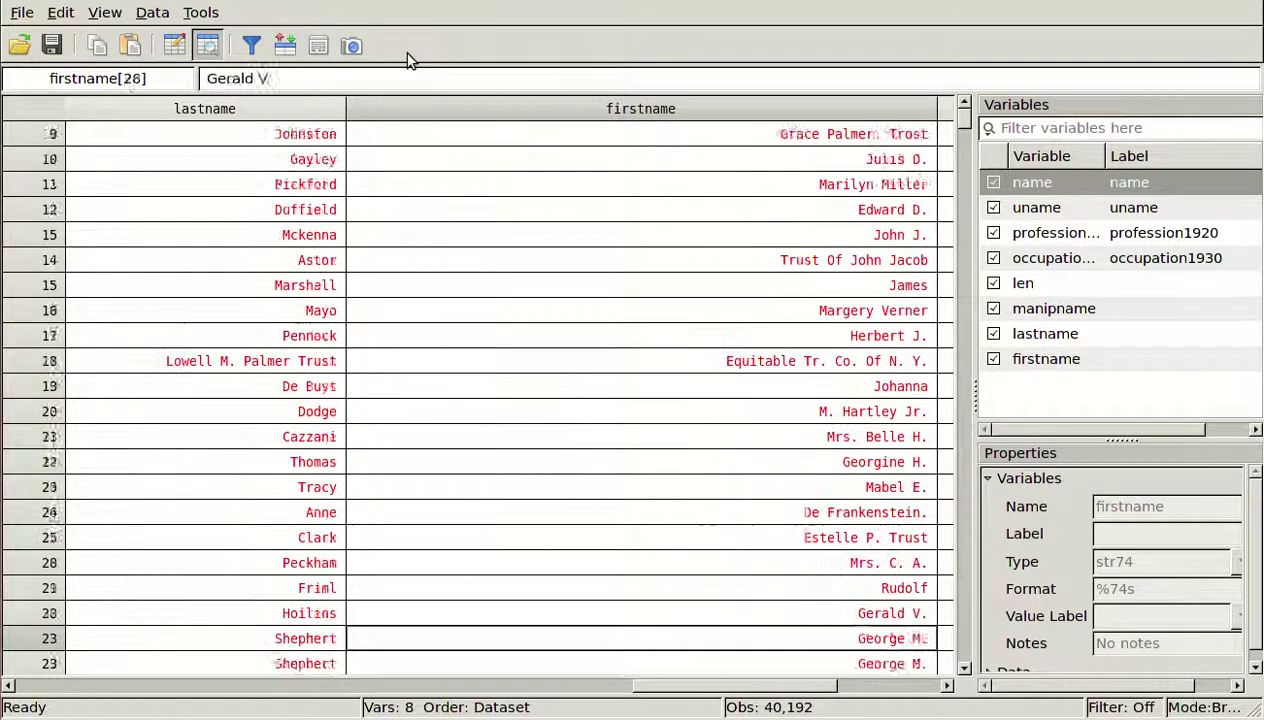
{"action": "key", "text": "Up"}
{"action": "key", "text": "Up"}
{"action": "key", "text": "Up"}
{"action": "key", "text": "Up"}
{"action": "key", "text": "Up"}
{"action": "key", "text": "Up"}
{"action": "key", "text": "Up"}
{"action": "key", "text": "Up"}
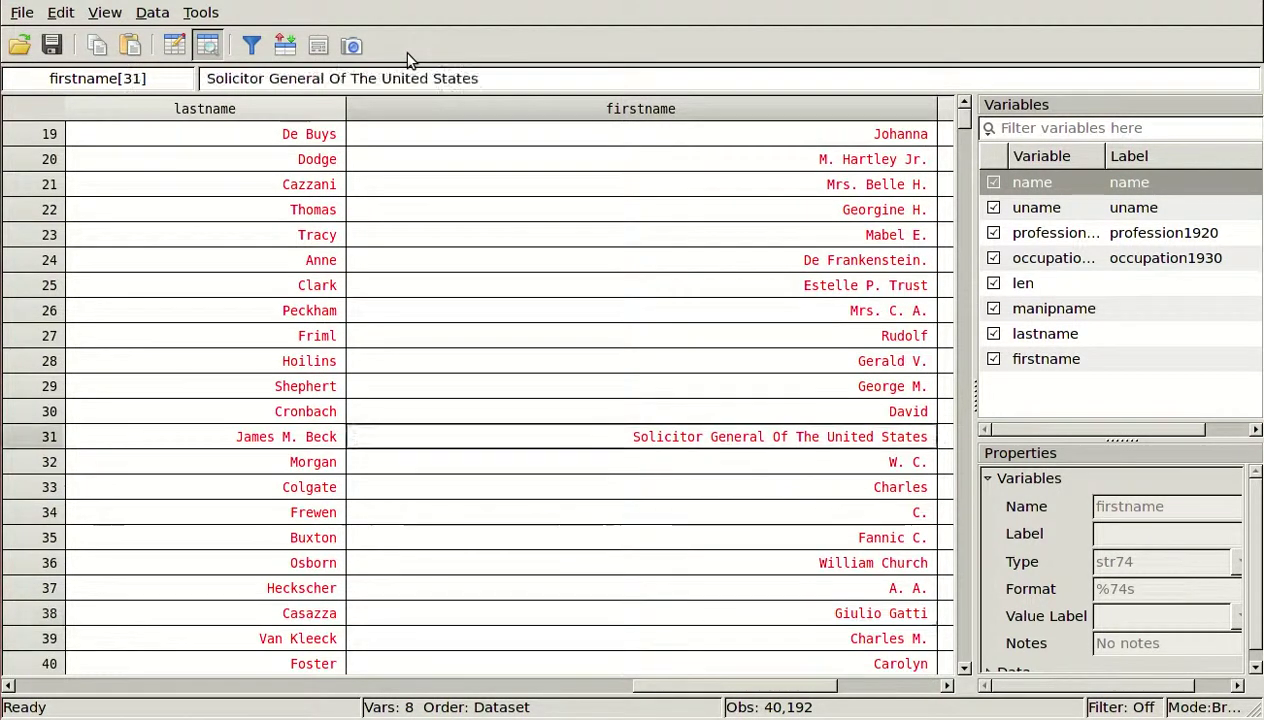
{"action": "key", "text": "Left"}
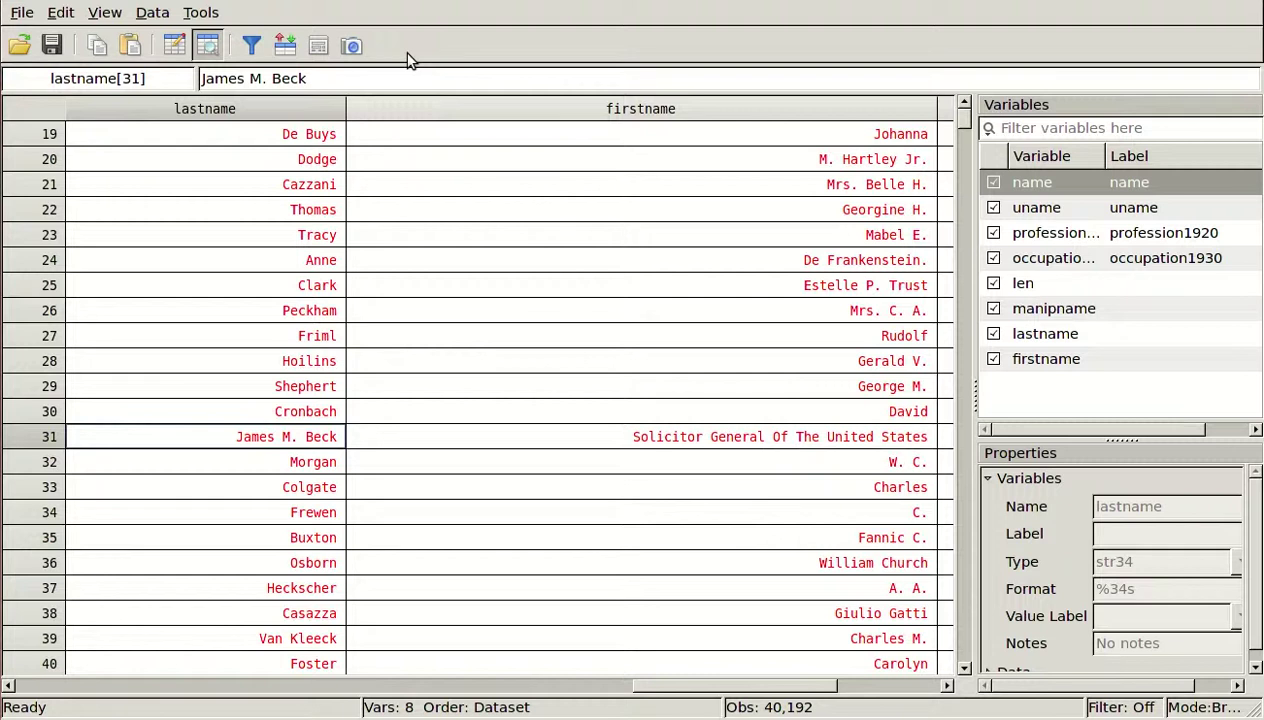
{"action": "key", "text": "Left"}
{"action": "key", "text": "Left"}
{"action": "key", "text": "Left"}
{"action": "key", "text": "Left"}
{"action": "key", "text": "Left"}
{"action": "key", "text": "Left"}
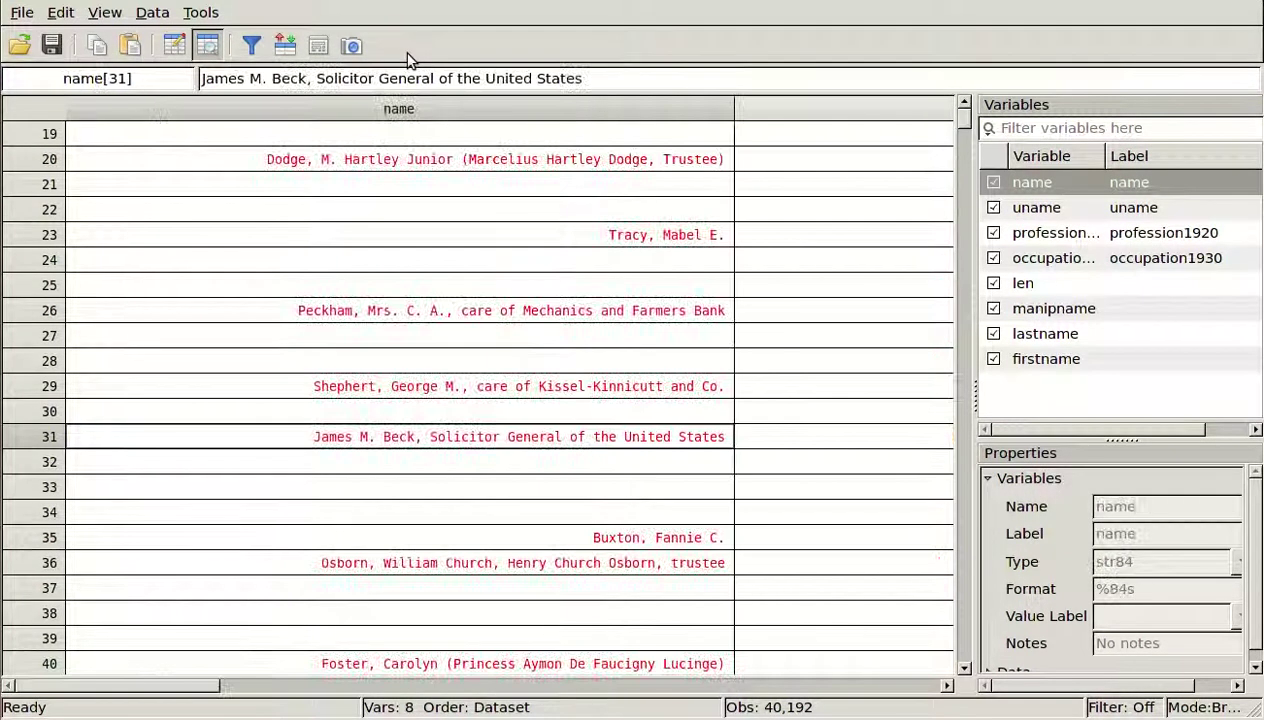
{"action": "key", "text": "Right"}
{"action": "key", "text": "Left"}
{"action": "key", "text": "Right"}
{"action": "key", "text": "Right"}
{"action": "key", "text": "Right"}
{"action": "key", "text": "Right"}
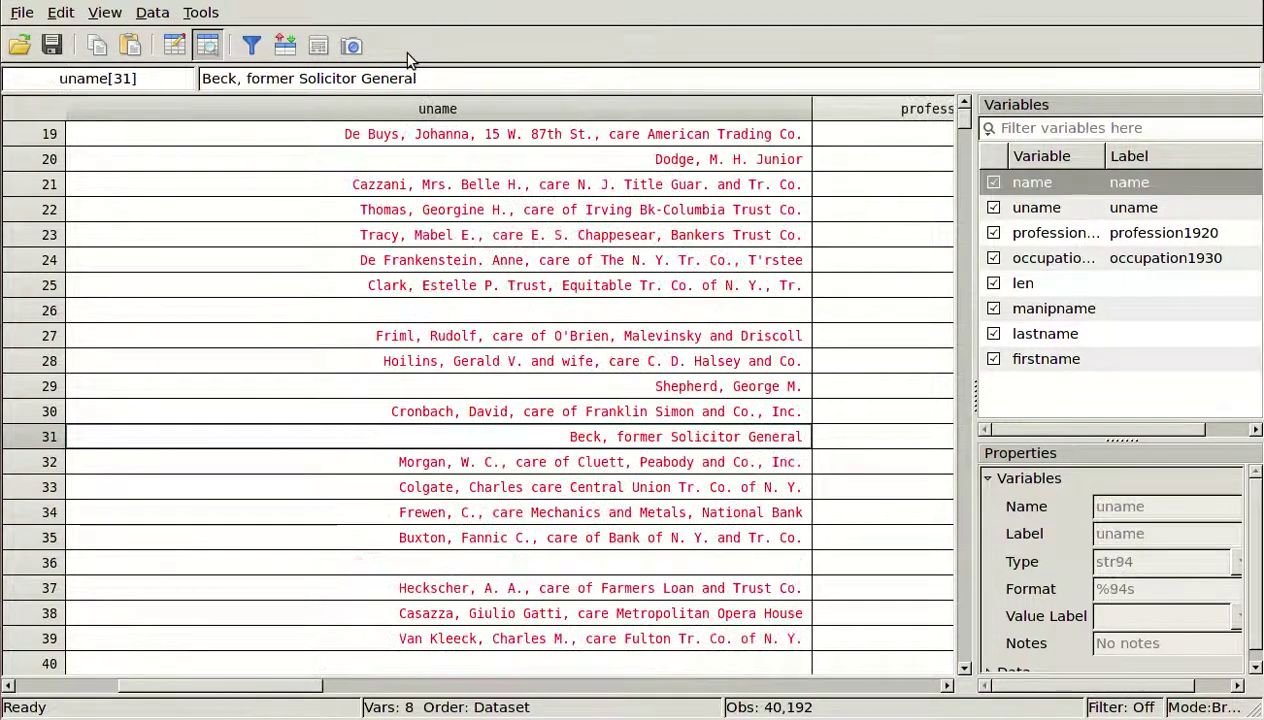
{"action": "key", "text": "Right"}
{"action": "key", "text": "Right"}
{"action": "key", "text": "Left"}
{"action": "key", "text": "Right"}
{"action": "key", "text": "Right"}
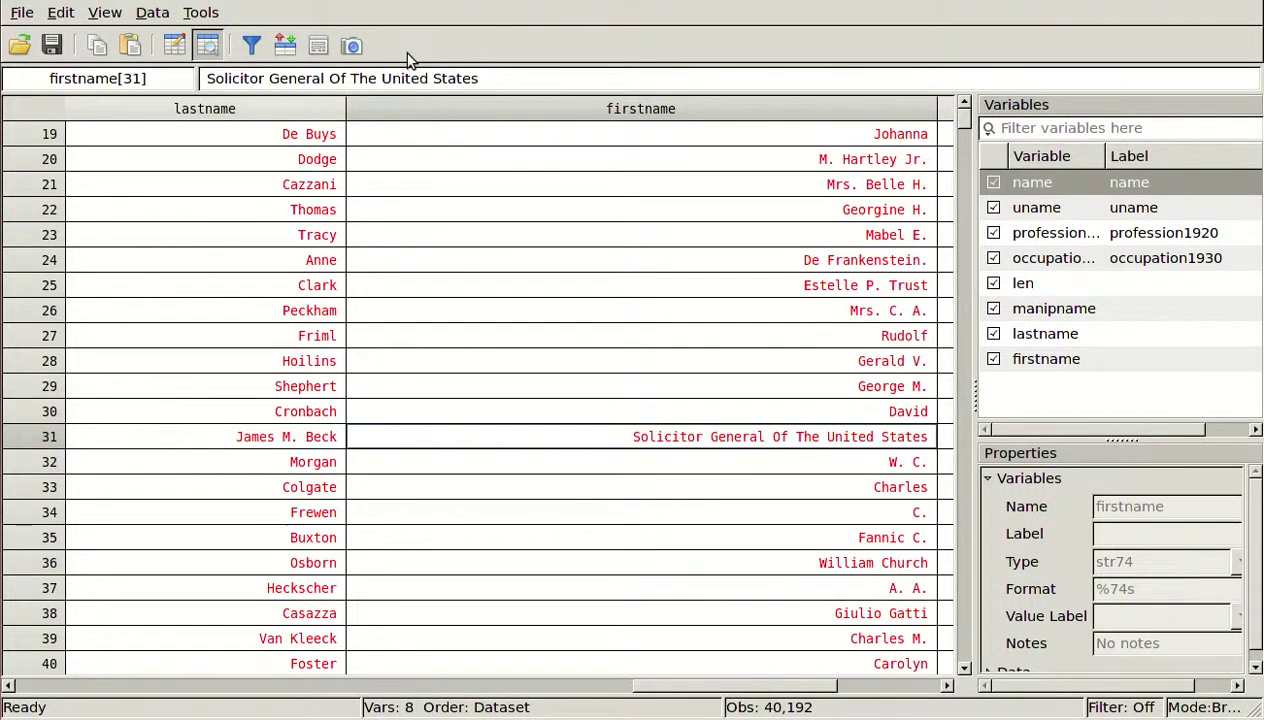
{"action": "key", "text": "Left"}
{"action": "key", "text": "Left"}
{"action": "key", "text": "Left"}
{"action": "key", "text": "Left"}
{"action": "key", "text": "Left"}
{"action": "key", "text": "Left"}
{"action": "key", "text": "Left"}
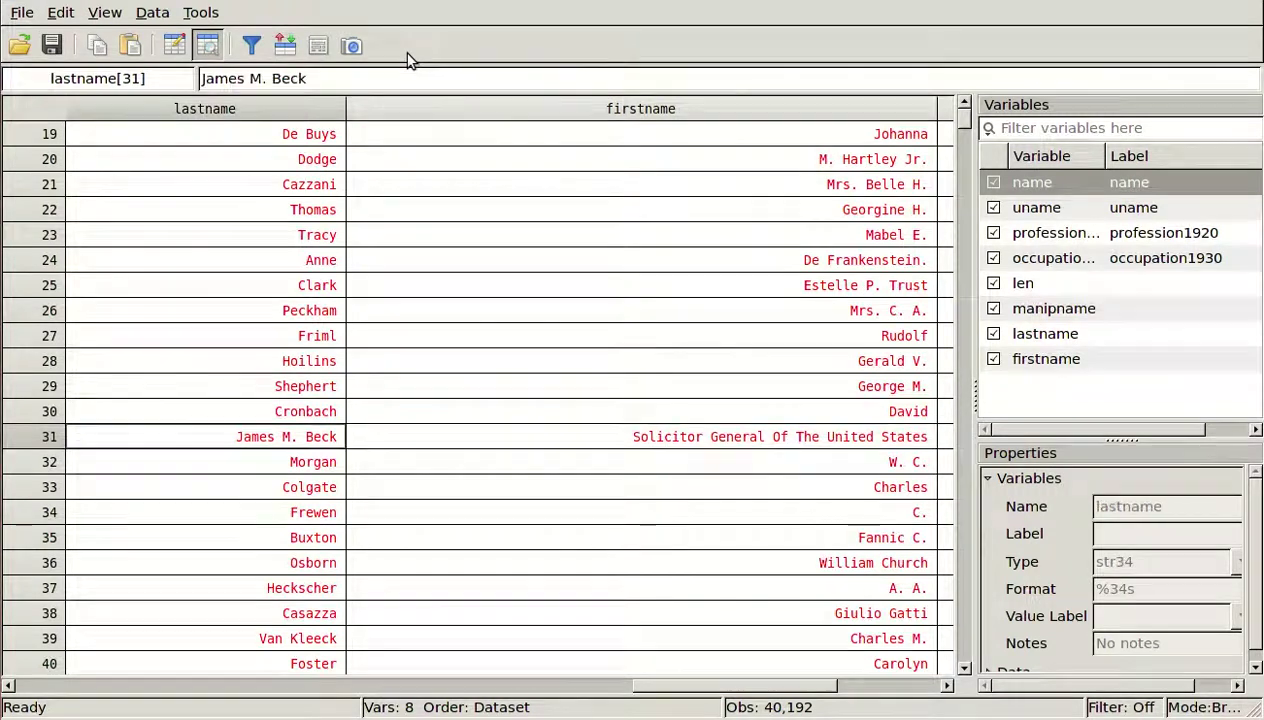
{"action": "key", "text": "Right"}
{"action": "key", "text": "Right"}
{"action": "key", "text": "Right"}
{"action": "key", "text": "Right"}
{"action": "key", "text": "Right"}
{"action": "key", "text": "Right"}
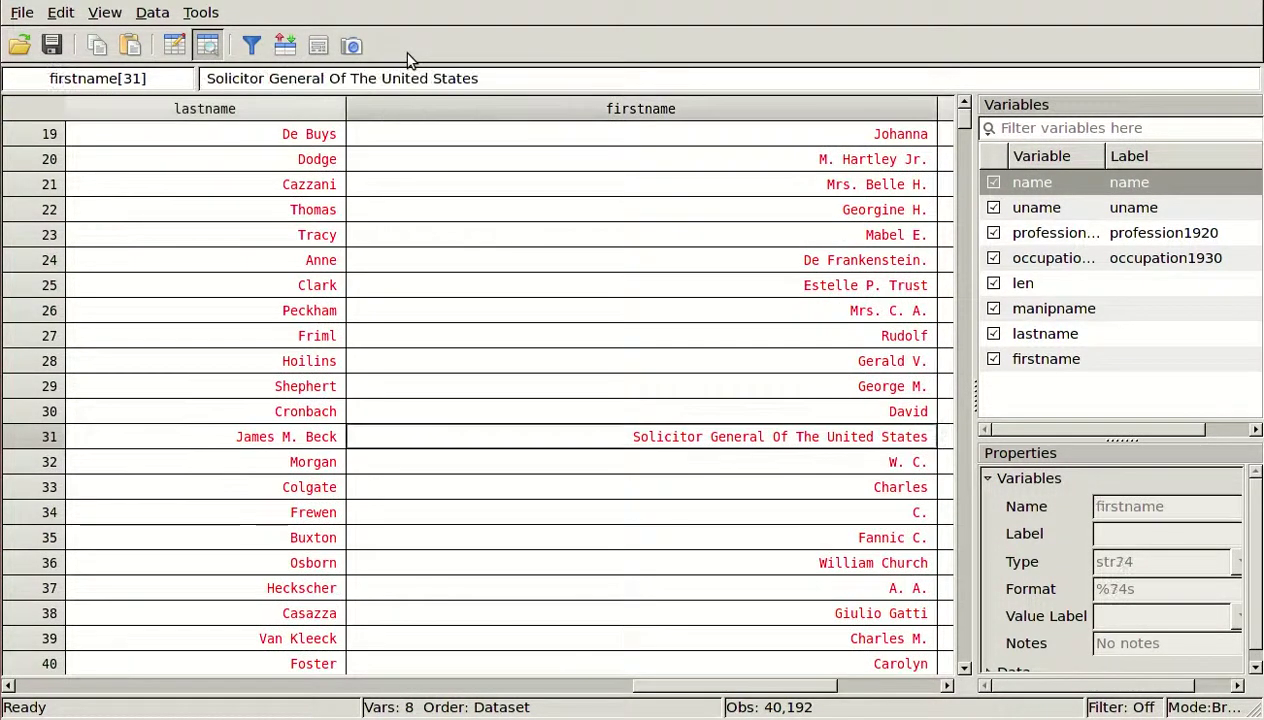
{"action": "key", "text": "Down"}
{"action": "key", "text": "Down"}
{"action": "key", "text": "Down"}
{"action": "key", "text": "Down"}
{"action": "key", "text": "Down"}
{"action": "key", "text": "Down"}
{"action": "key", "text": "Down"}
{"action": "key", "text": "Down"}
{"action": "key", "text": "Down"}
{"action": "key", "text": "Down"}
{"action": "key", "text": "Down"}
{"action": "key", "text": "Down"}
{"action": "key", "text": "Down"}
{"action": "key", "text": "Down"}
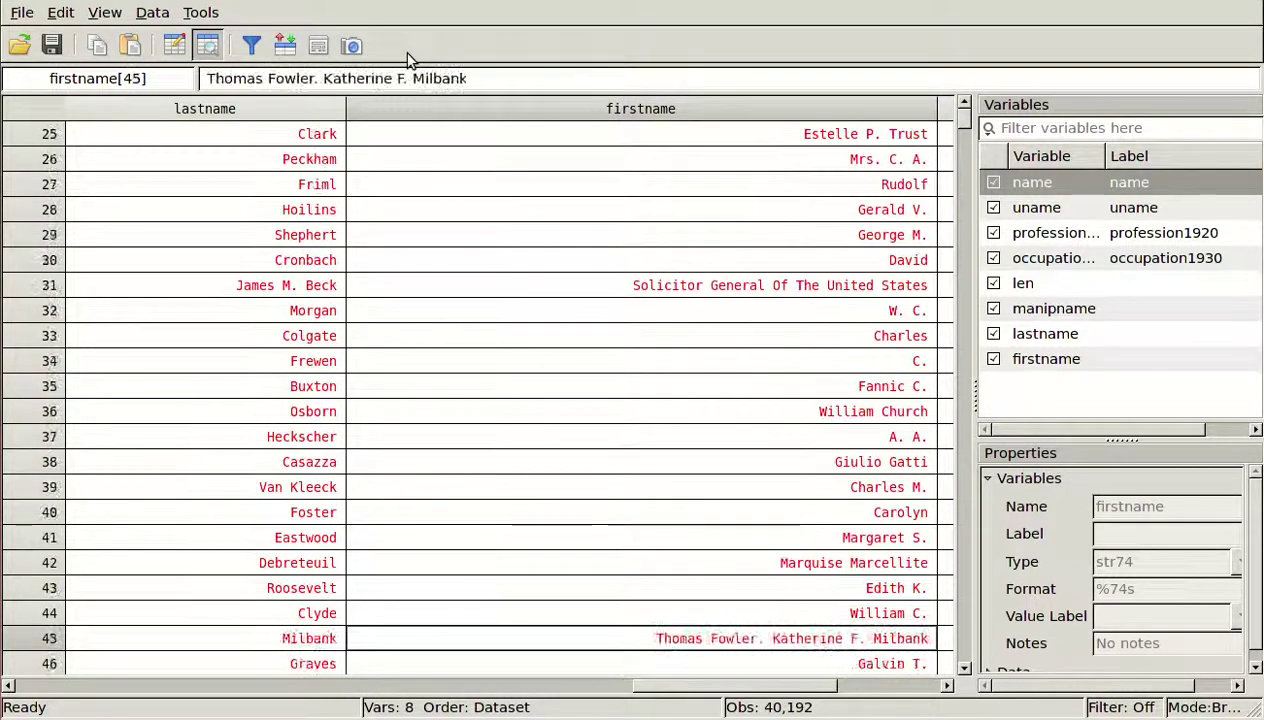
{"action": "key", "text": "Down"}
{"action": "key", "text": "Down"}
{"action": "key", "text": "Up"}
{"action": "key", "text": "Up"}
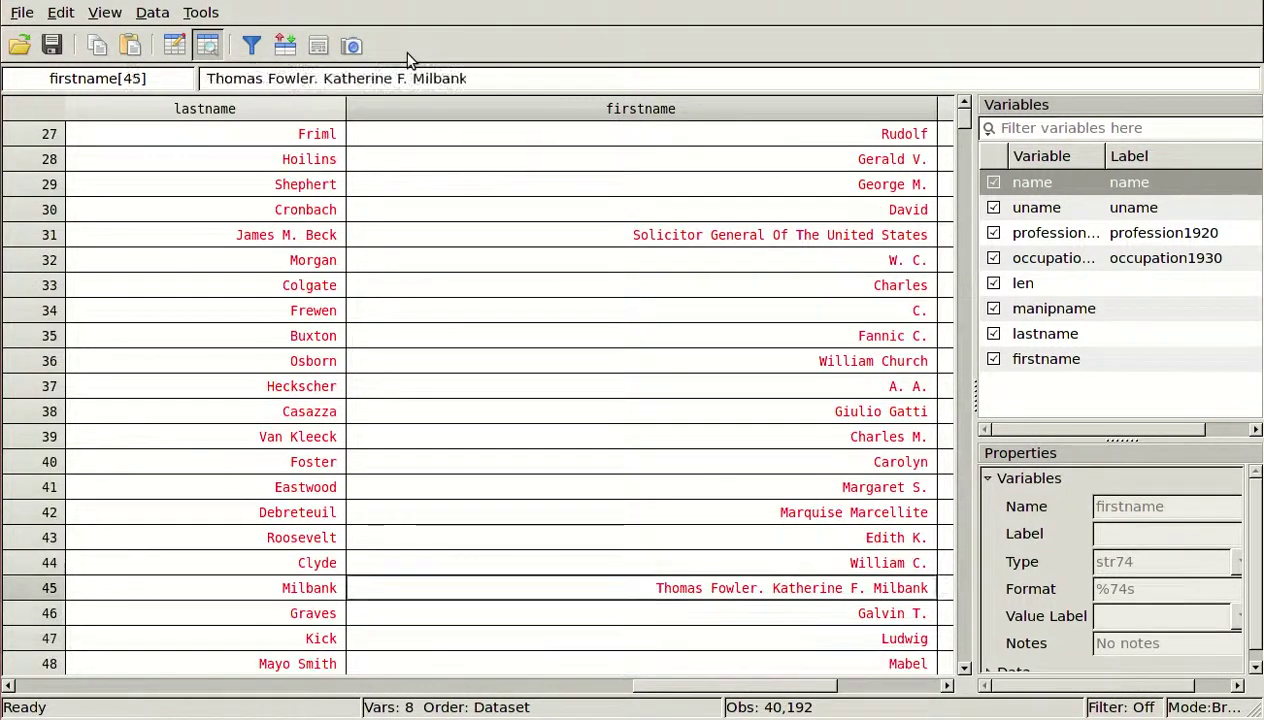
{"action": "key", "text": "Left"}
{"action": "key", "text": "Left"}
{"action": "key", "text": "Left"}
{"action": "key", "text": "Left"}
{"action": "key", "text": "Left"}
{"action": "key", "text": "Left"}
{"action": "key", "text": "Left"}
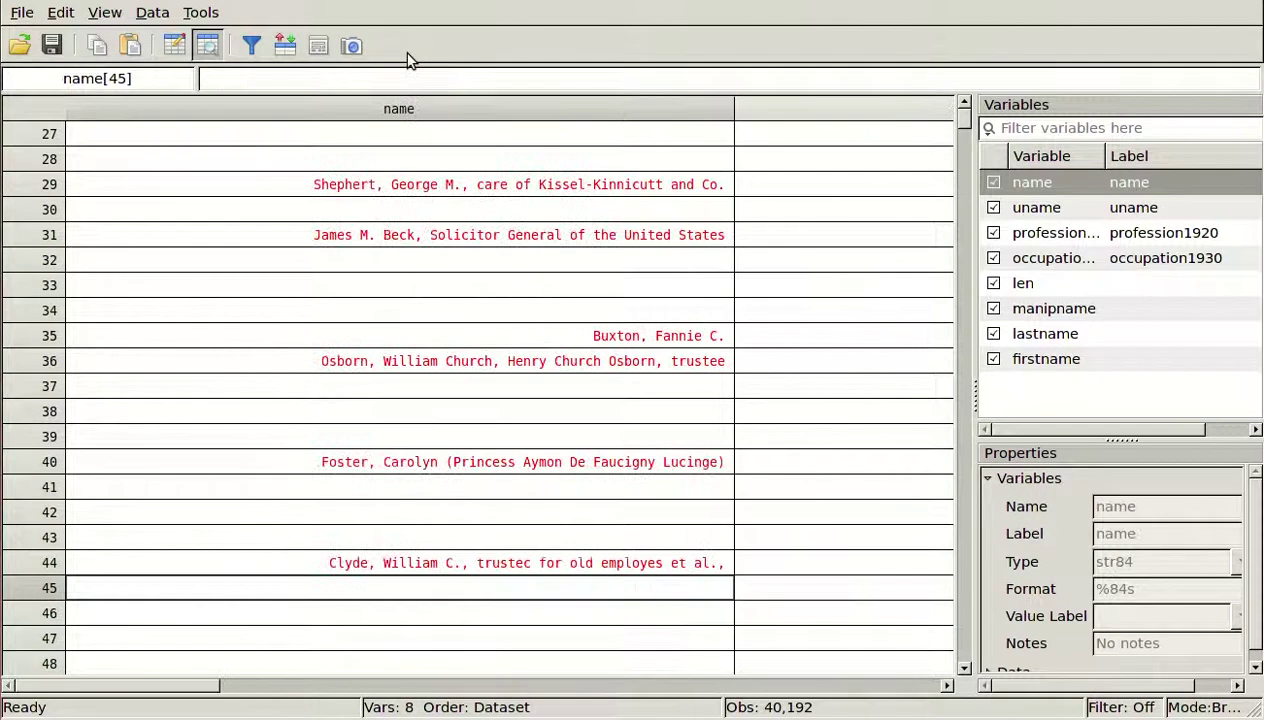
{"action": "key", "text": "Right"}
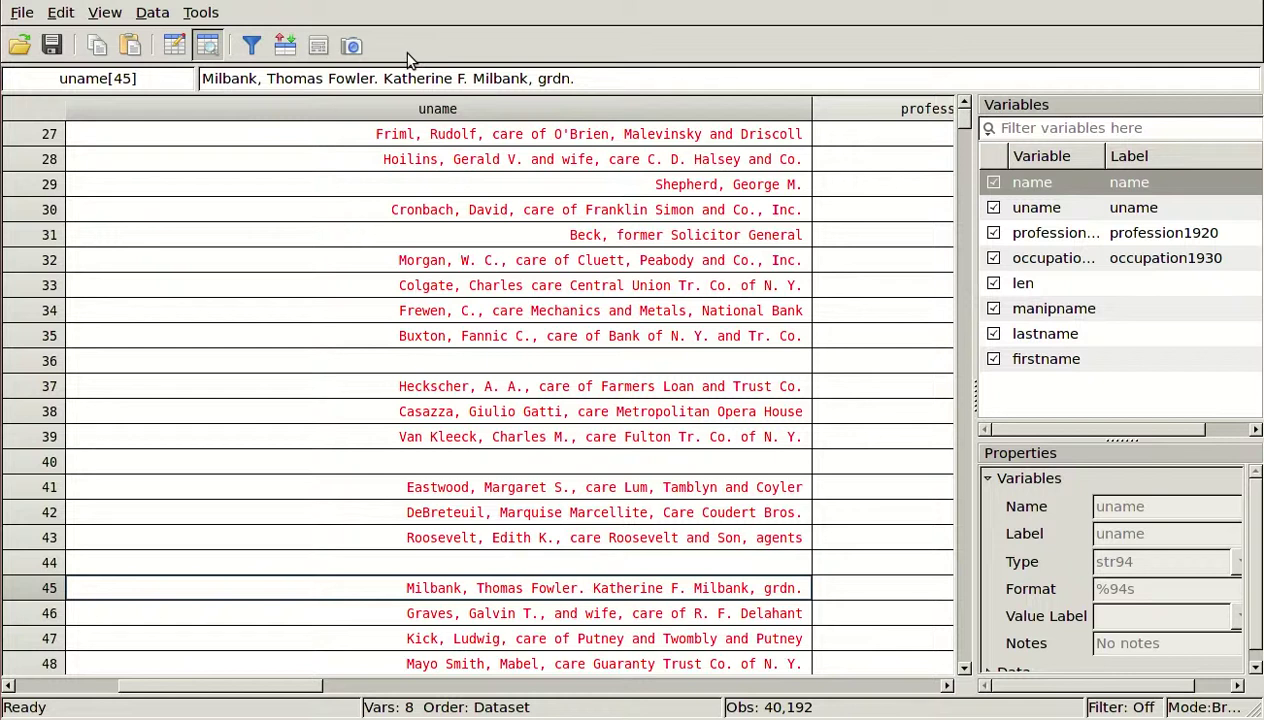
{"action": "key", "text": "Right"}
{"action": "key", "text": "Right"}
{"action": "key", "text": "Right"}
{"action": "key", "text": "Right"}
{"action": "key", "text": "Right"}
{"action": "key", "text": "Right"}
{"action": "key", "text": "Down"}
{"action": "key", "text": "Down"}
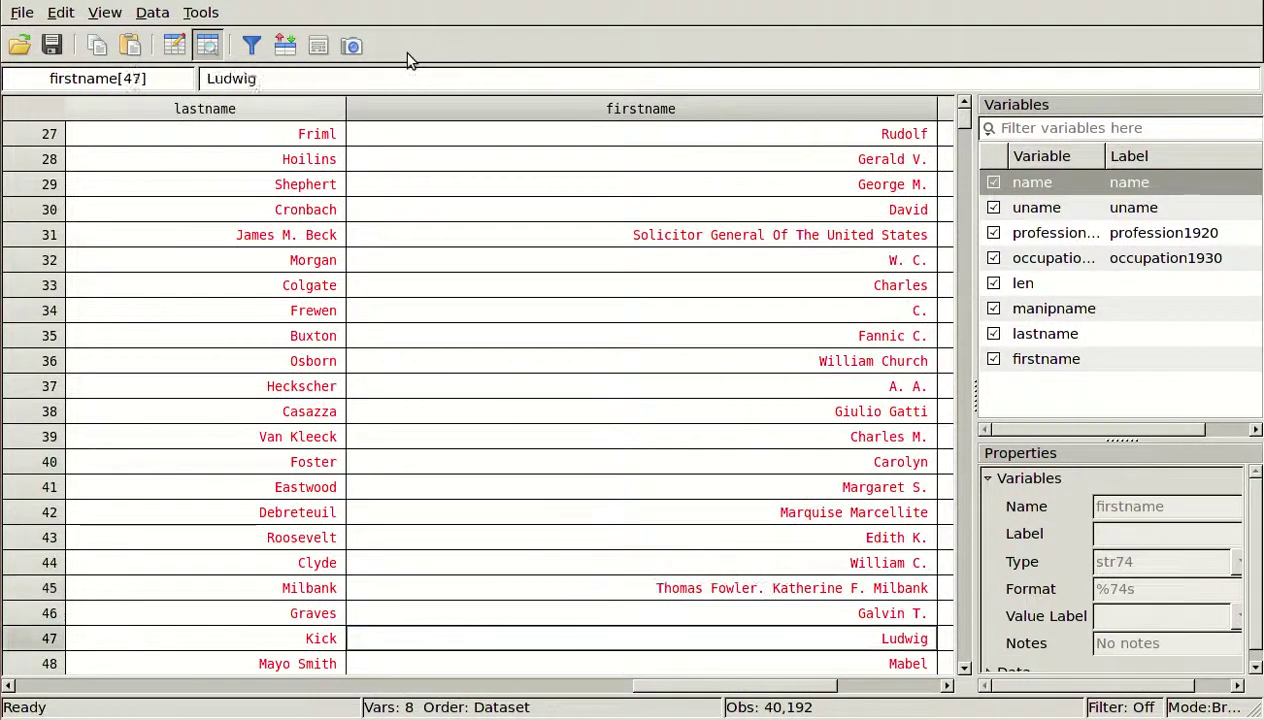
{"action": "key", "text": "Down"}
{"action": "key", "text": "Down"}
{"action": "key", "text": "Down"}
{"action": "key", "text": "Down"}
{"action": "key", "text": "Down"}
{"action": "key", "text": "Down"}
{"action": "key", "text": "Down"}
{"action": "key", "text": "Down"}
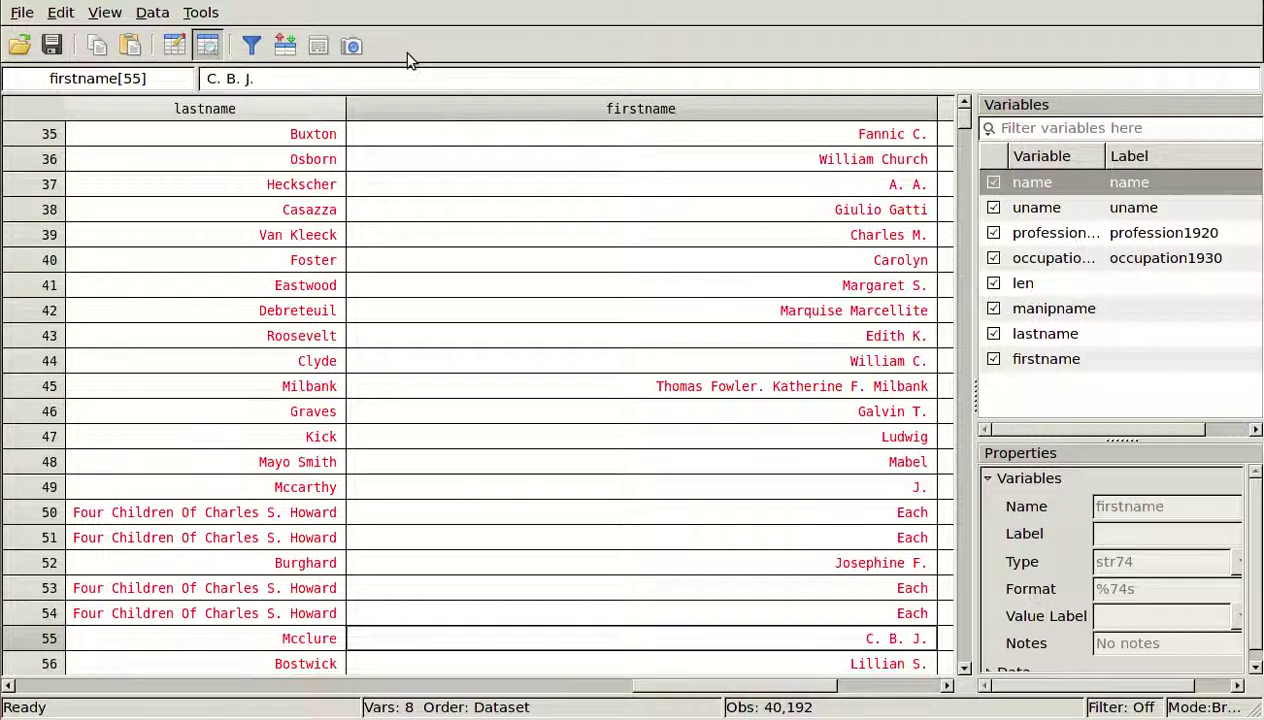
{"action": "key", "text": "Down"}
{"action": "key", "text": "Down"}
{"action": "key", "text": "Down"}
{"action": "key", "text": "Down"}
{"action": "key", "text": "Down"}
{"action": "key", "text": "Down"}
{"action": "key", "text": "Down"}
{"action": "key", "text": "Down"}
{"action": "key", "text": "Up"}
{"action": "key", "text": "Up"}
{"action": "key", "text": "Up"}
{"action": "key", "text": "Up"}
{"action": "key", "text": "Up"}
{"action": "key", "text": "Up"}
{"action": "key", "text": "Up"}
{"action": "key", "text": "Up"}
{"action": "key", "text": "Up"}
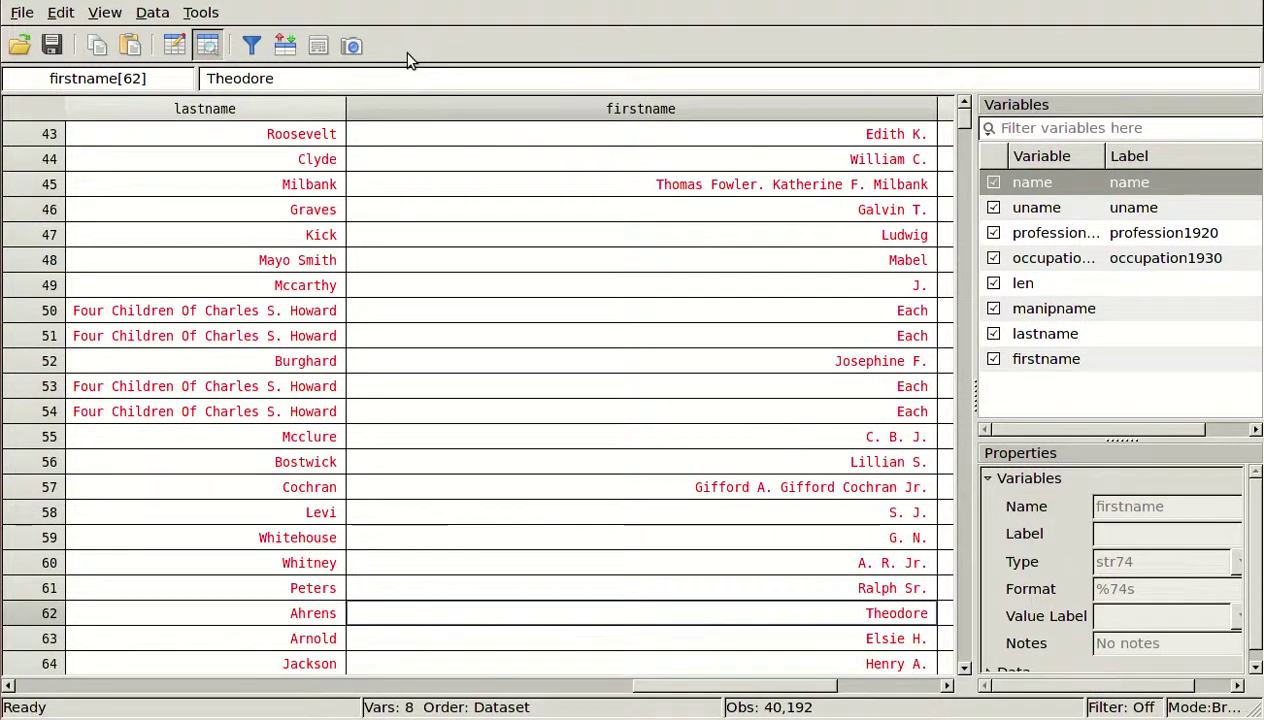
{"action": "key", "text": "Left"}
{"action": "key", "text": "Up"}
{"action": "key", "text": "Left"}
{"action": "key", "text": "Left"}
{"action": "key", "text": "Left"}
{"action": "key", "text": "Left"}
{"action": "key", "text": "Left"}
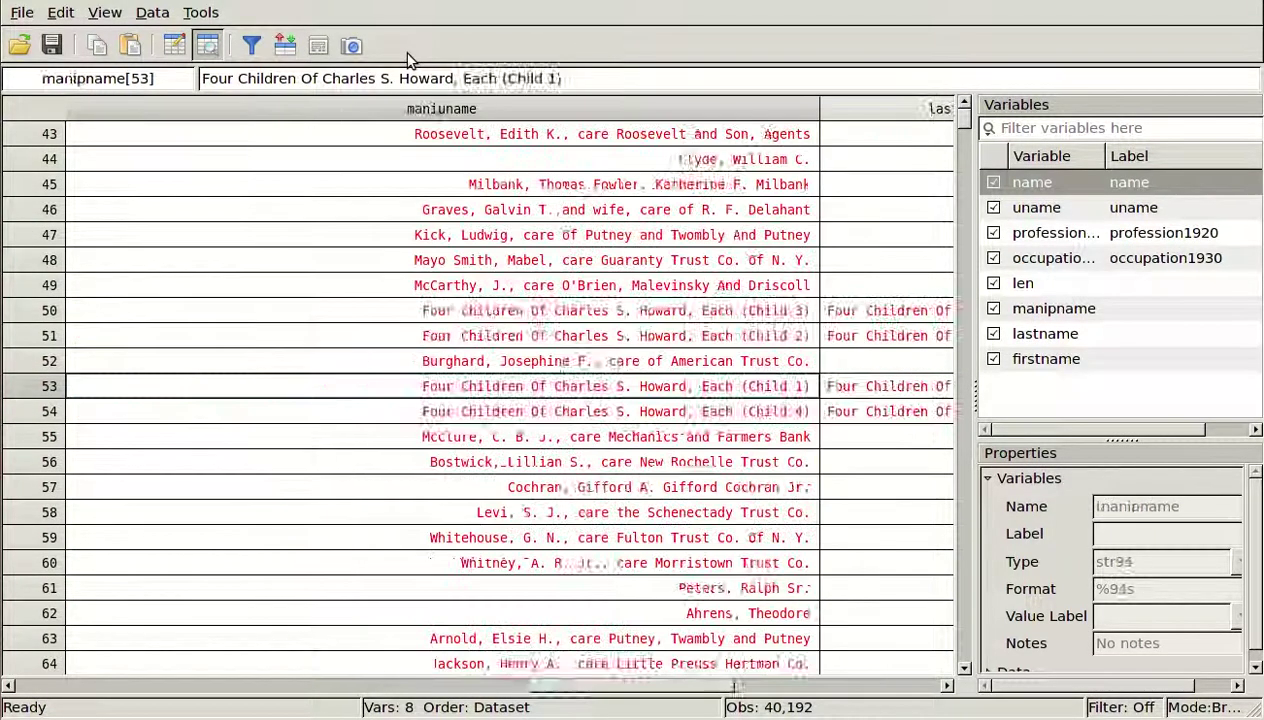
{"action": "key", "text": "Right"}
{"action": "key", "text": "Right"}
{"action": "key", "text": "Left"}
{"action": "key", "text": "Left"}
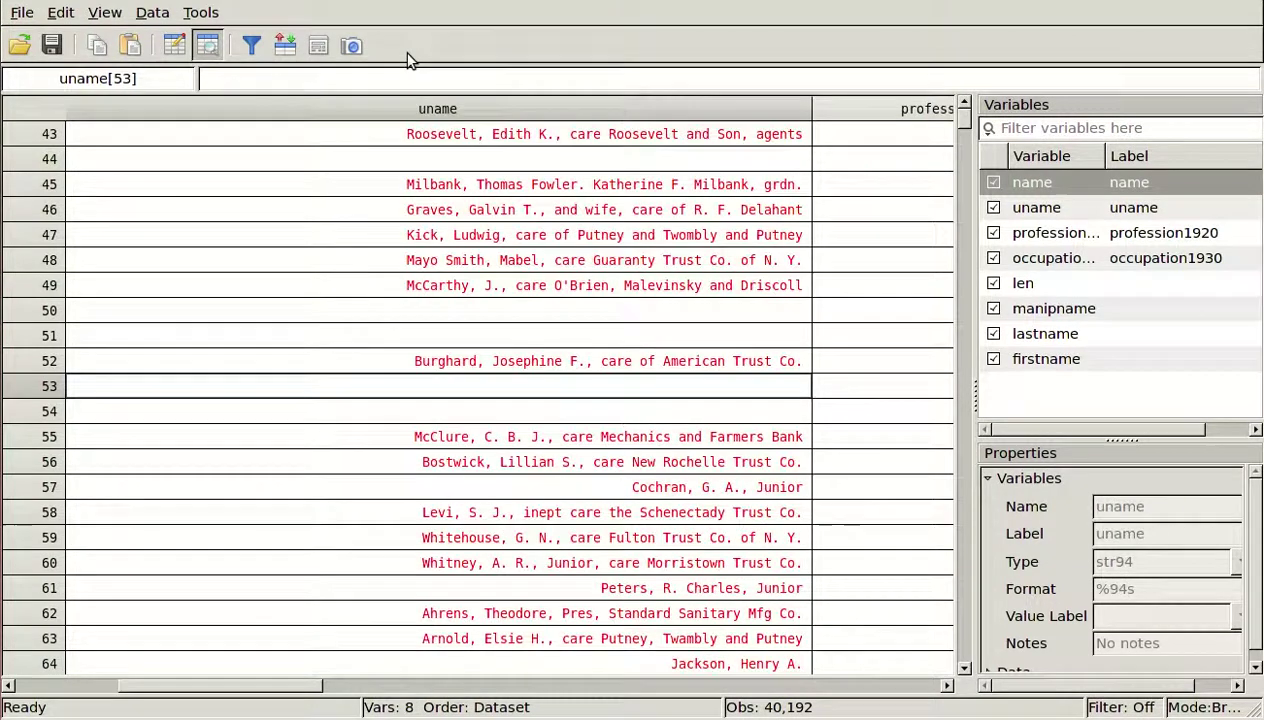
{"action": "key", "text": "Left"}
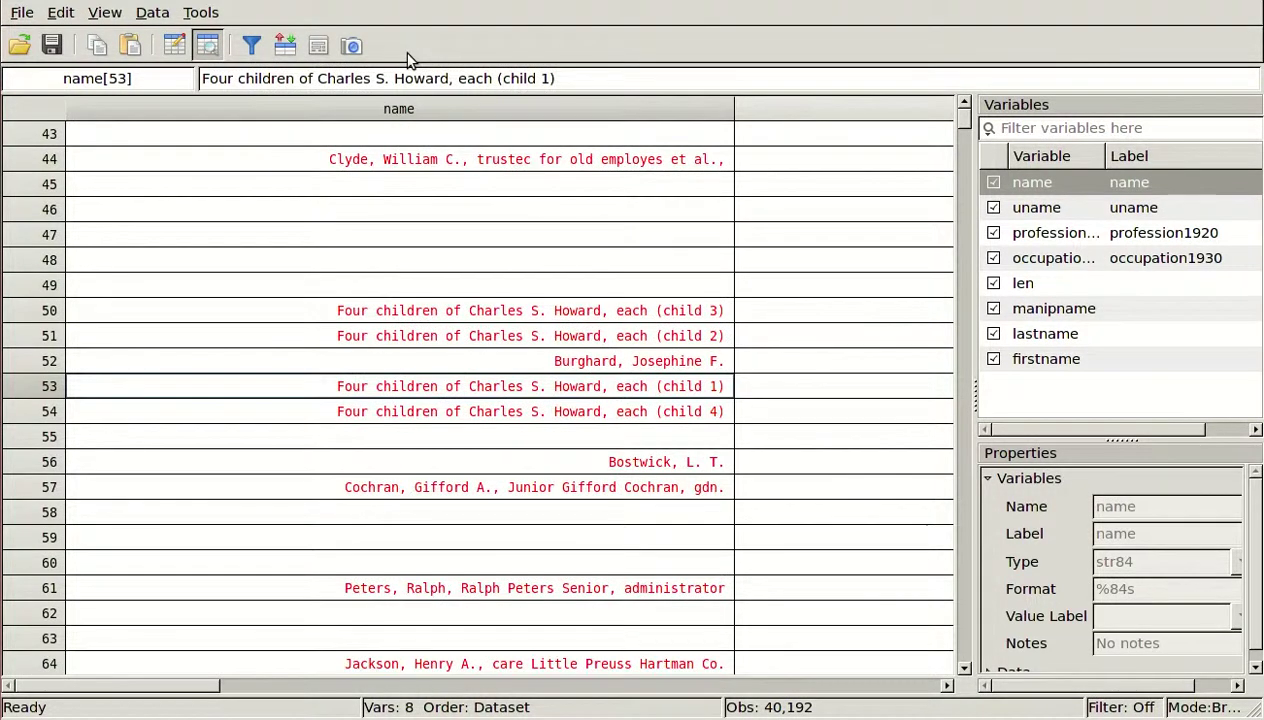
{"action": "key", "text": "Right"}
{"action": "key", "text": "Right"}
{"action": "key", "text": "Right"}
{"action": "key", "text": "Right"}
{"action": "key", "text": "Right"}
{"action": "key", "text": "Right"}
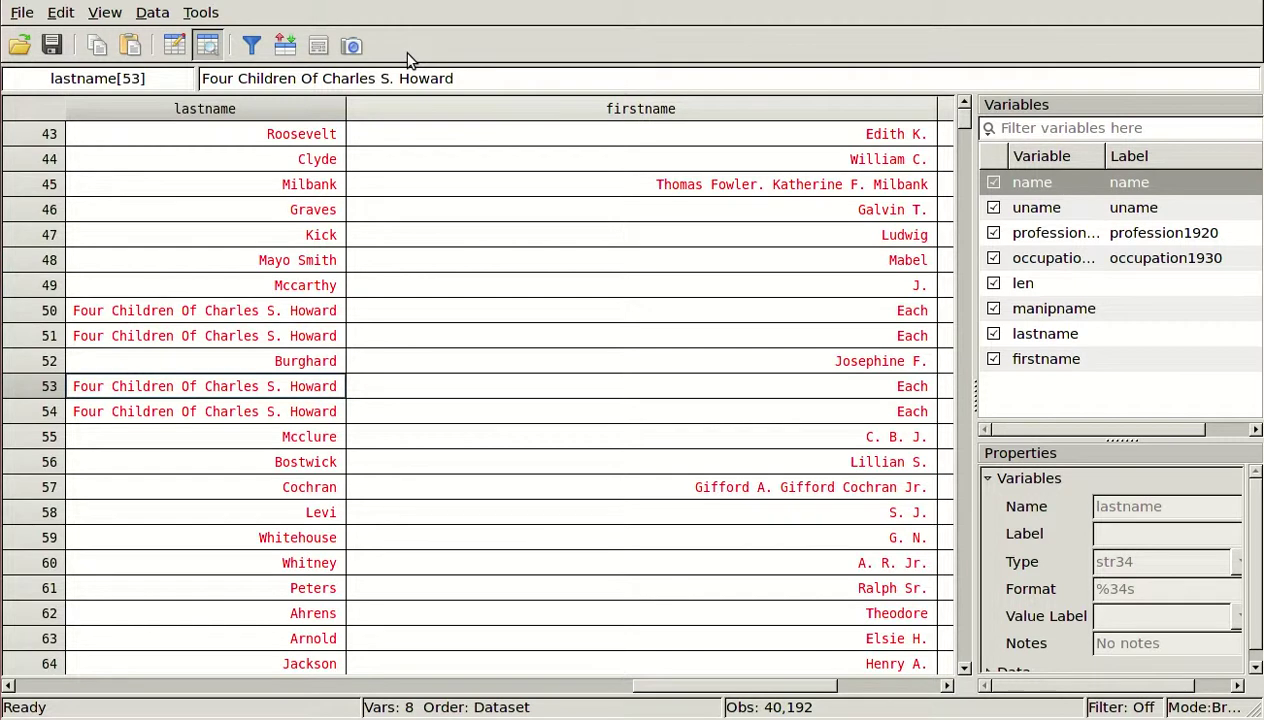
{"action": "key", "text": "Right"}
{"action": "key", "text": "Down"}
{"action": "key", "text": "Down"}
{"action": "key", "text": "Down"}
{"action": "key", "text": "Down"}
{"action": "key", "text": "Down"}
{"action": "key", "text": "Down"}
{"action": "key", "text": "Down"}
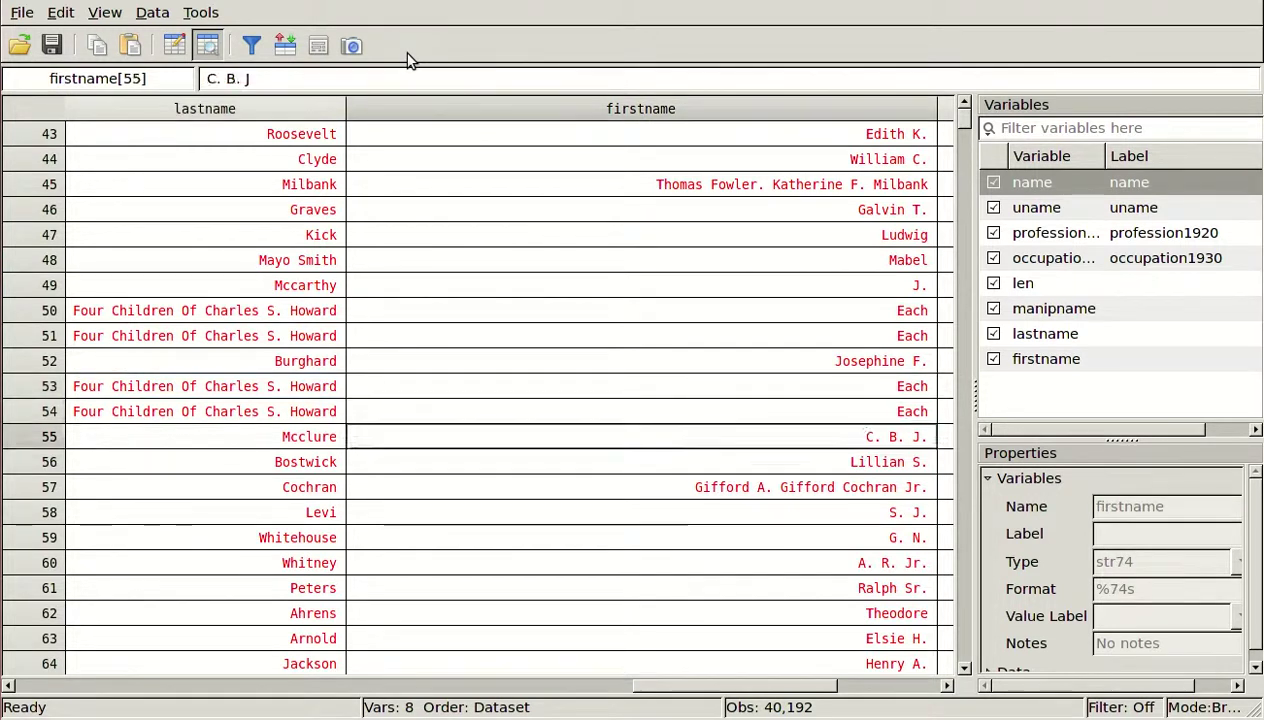
{"action": "key", "text": "Down"}
{"action": "key", "text": "Down"}
{"action": "key", "text": "Down"}
{"action": "key", "text": "Down"}
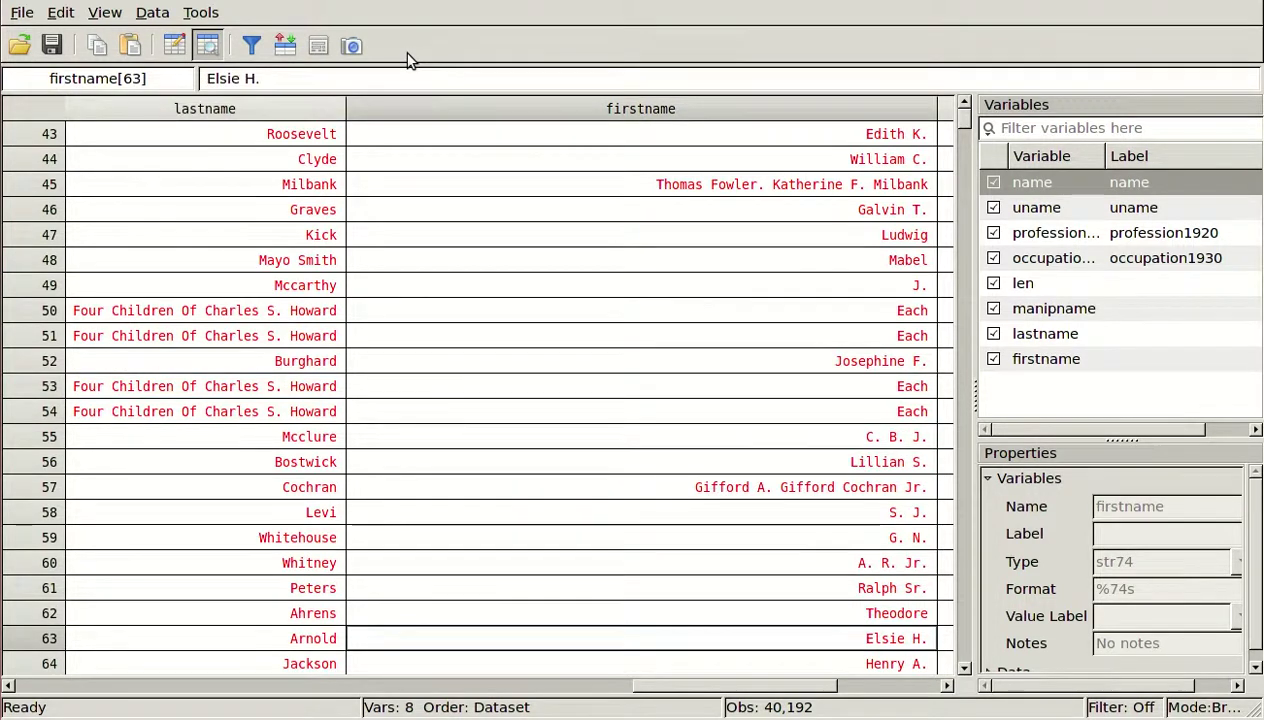
{"action": "key", "text": "Down"}
{"action": "key", "text": "Down"}
{"action": "key", "text": "Down"}
{"action": "key", "text": "Down"}
{"action": "key", "text": "Down"}
{"action": "key", "text": "Down"}
{"action": "key", "text": "Down"}
{"action": "key", "text": "Down"}
{"action": "key", "text": "Down"}
{"action": "key", "text": "Down"}
{"action": "key", "text": "Down"}
{"action": "key", "text": "Down"}
{"action": "key", "text": "Down"}
{"action": "key", "text": "Down"}
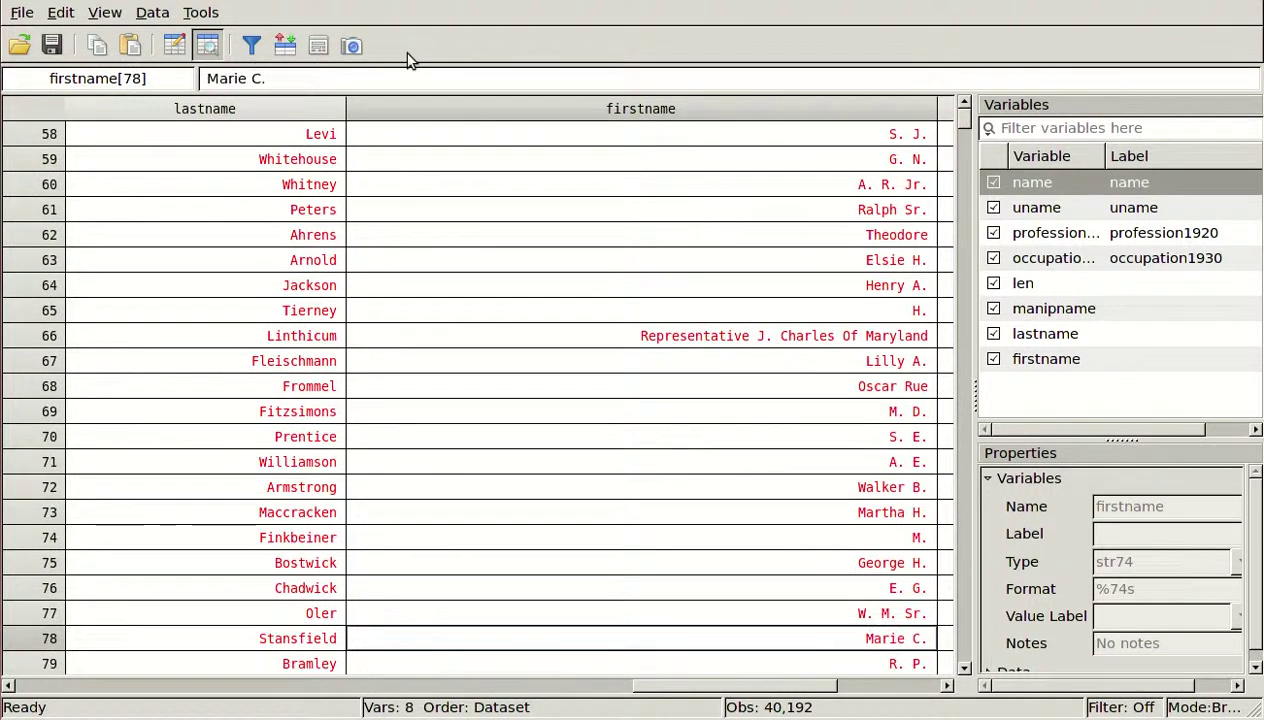
{"action": "key", "text": "Up"}
{"action": "key", "text": "Up"}
{"action": "key", "text": "Up"}
{"action": "key", "text": "Up"}
{"action": "key", "text": "Up"}
{"action": "key", "text": "Up"}
{"action": "key", "text": "Up"}
{"action": "key", "text": "Up"}
{"action": "key", "text": "Up"}
{"action": "key", "text": "Up"}
{"action": "key", "text": "Up"}
{"action": "key", "text": "Up"}
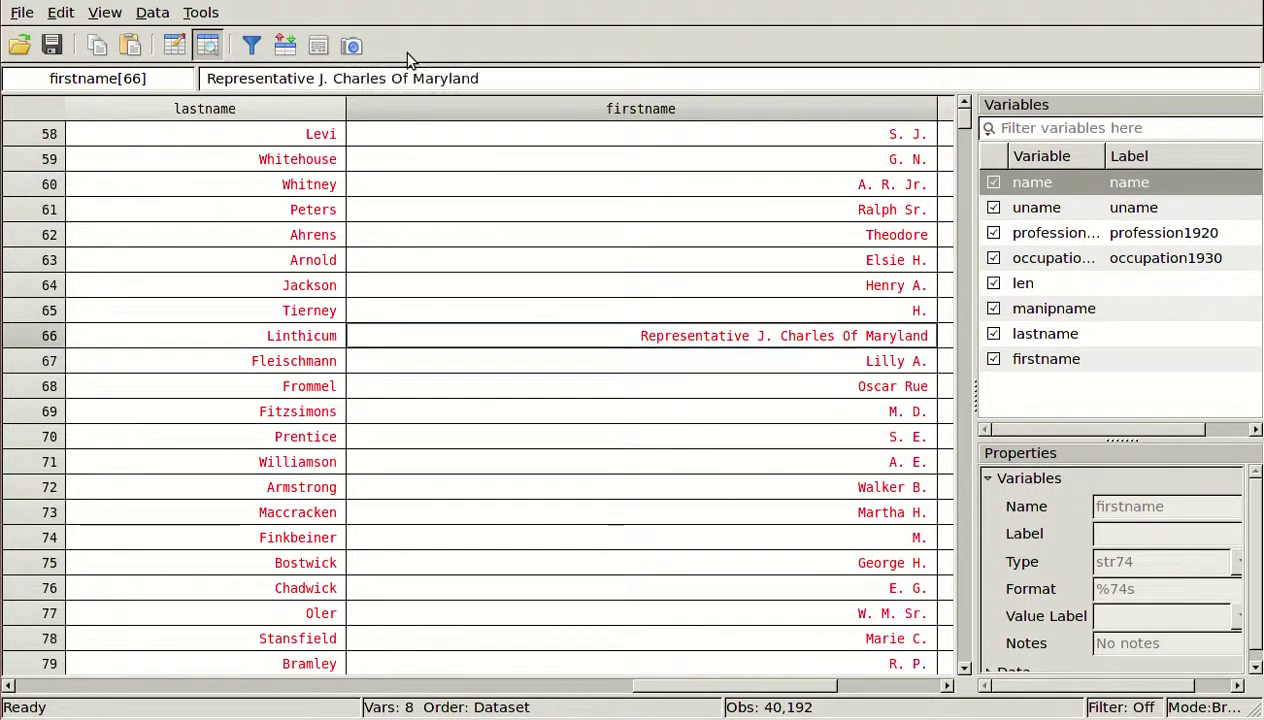
{"action": "key", "text": "Left"}
{"action": "key", "text": "Left"}
{"action": "key", "text": "Left"}
{"action": "key", "text": "Left"}
{"action": "key", "text": "Left"}
{"action": "key", "text": "Left"}
{"action": "key", "text": "Left"}
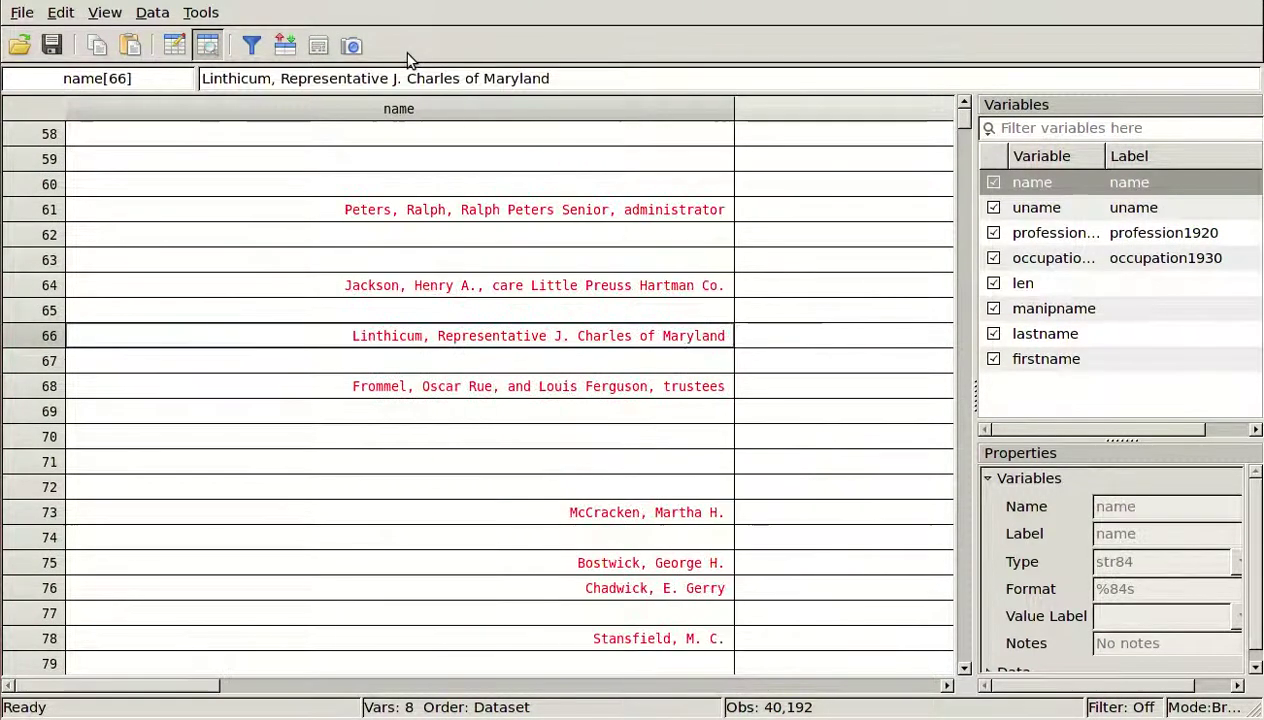
{"action": "key", "text": "Right"}
{"action": "key", "text": "Left"}
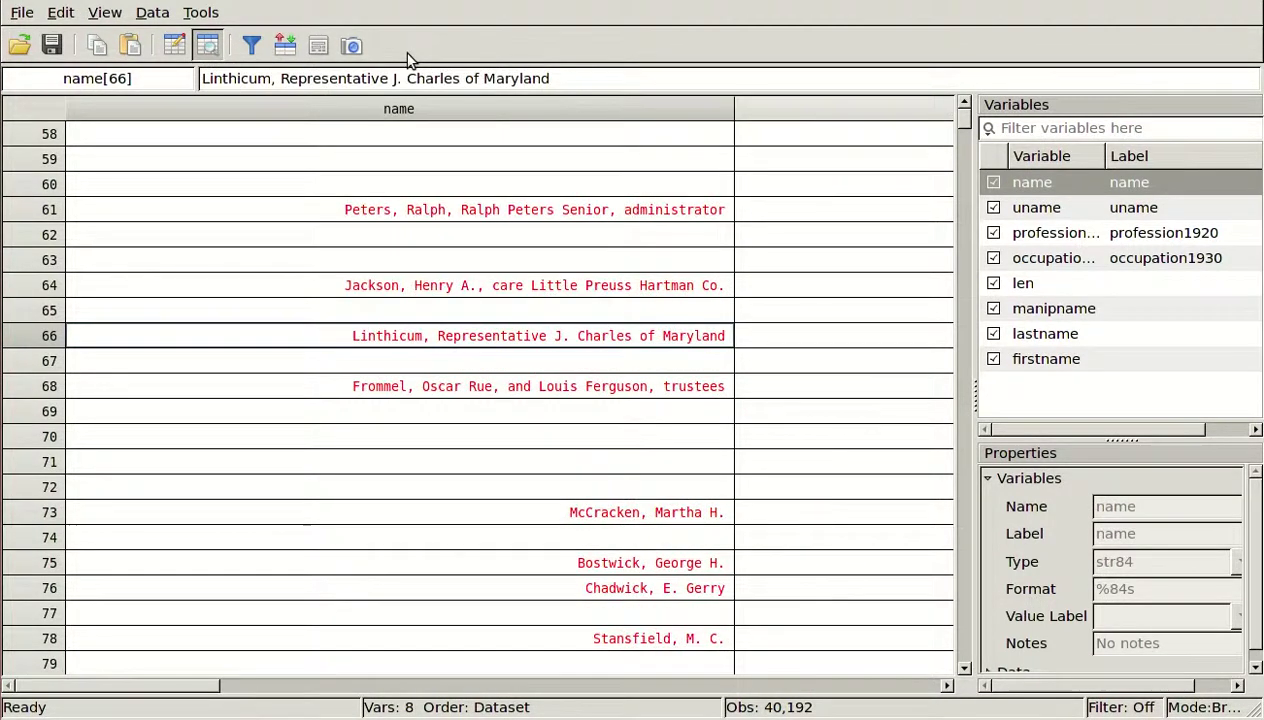
{"action": "key", "text": "Right"}
{"action": "key", "text": "ctrl+Right"}
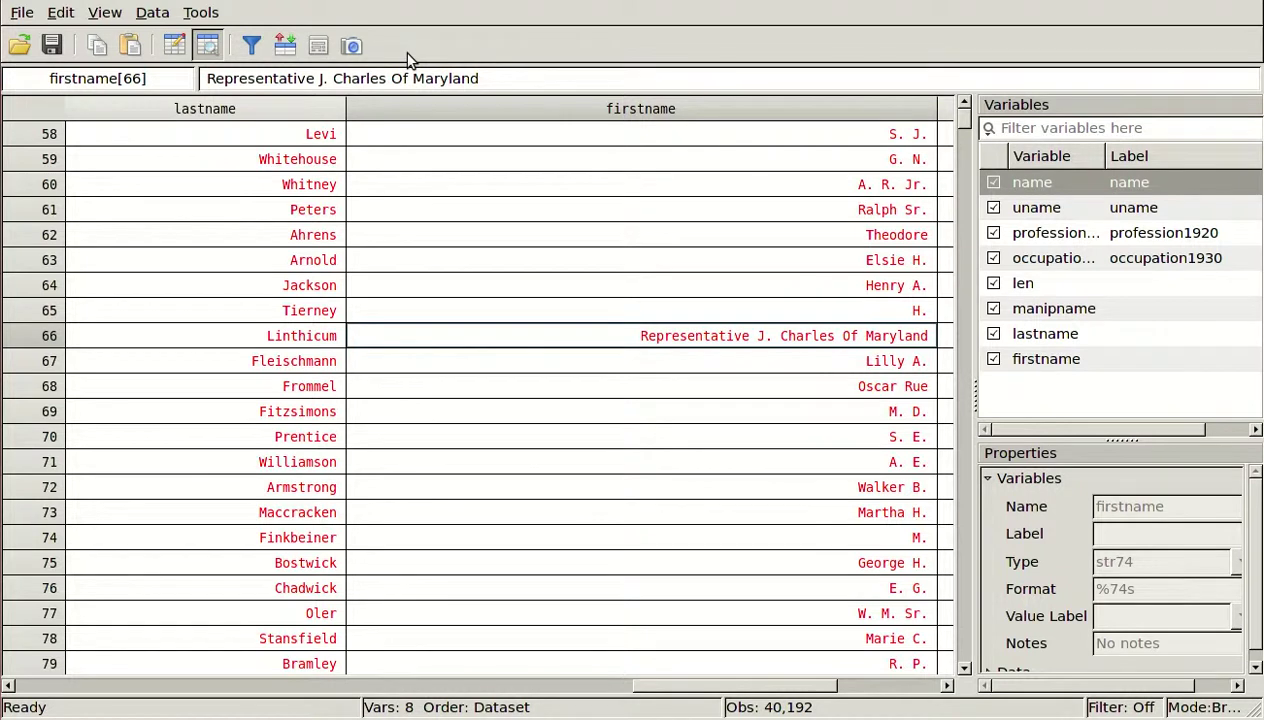
{"action": "key", "text": "Down"}
{"action": "key", "text": "Down"}
{"action": "key", "text": "Down"}
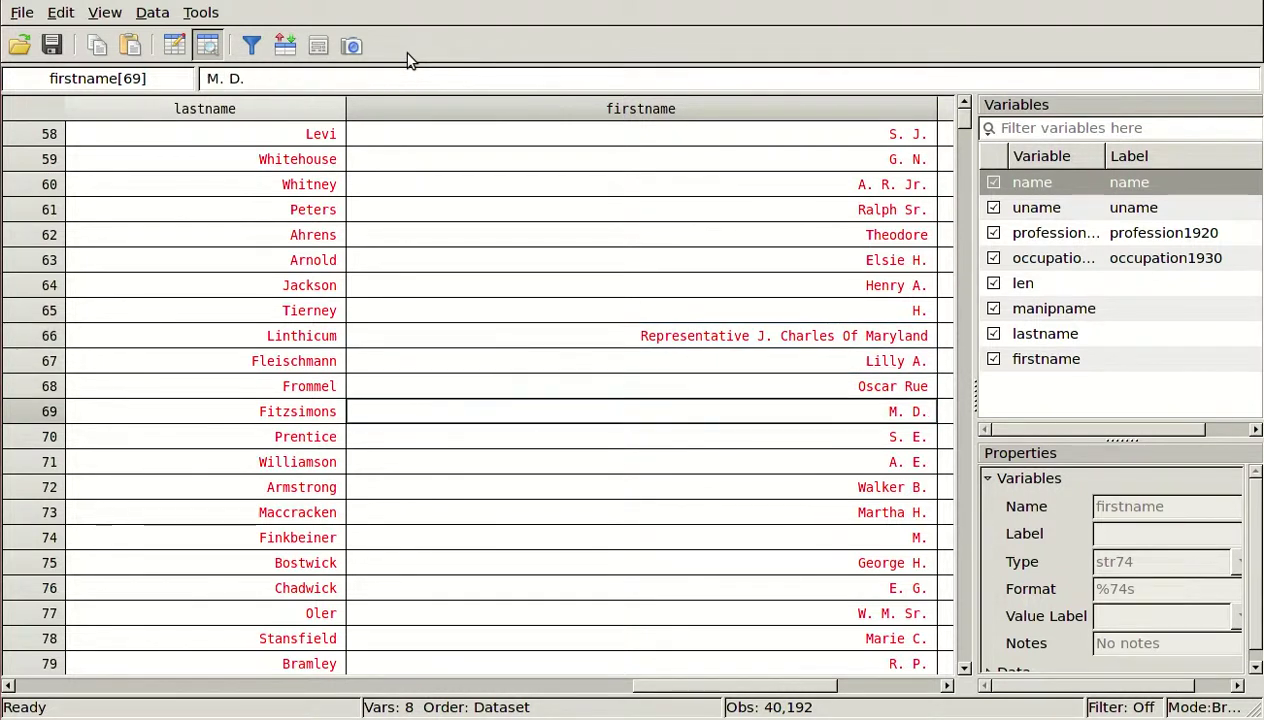